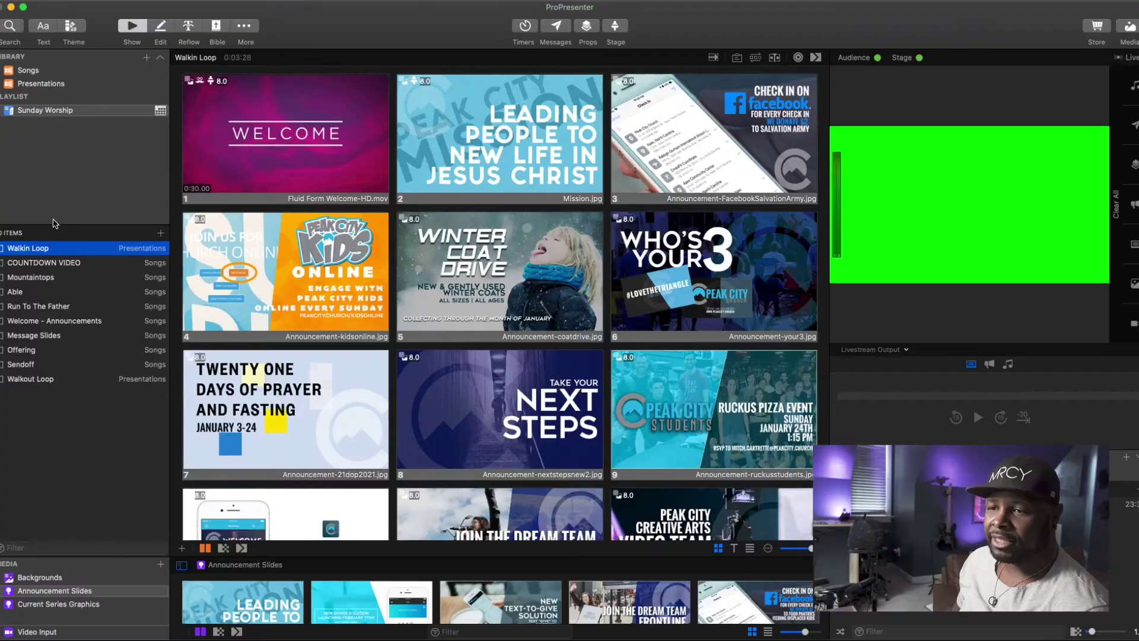
{"action": "left_click", "coordinate": [34, 277]}
{"action": "left_click", "coordinate": [472, 167]}
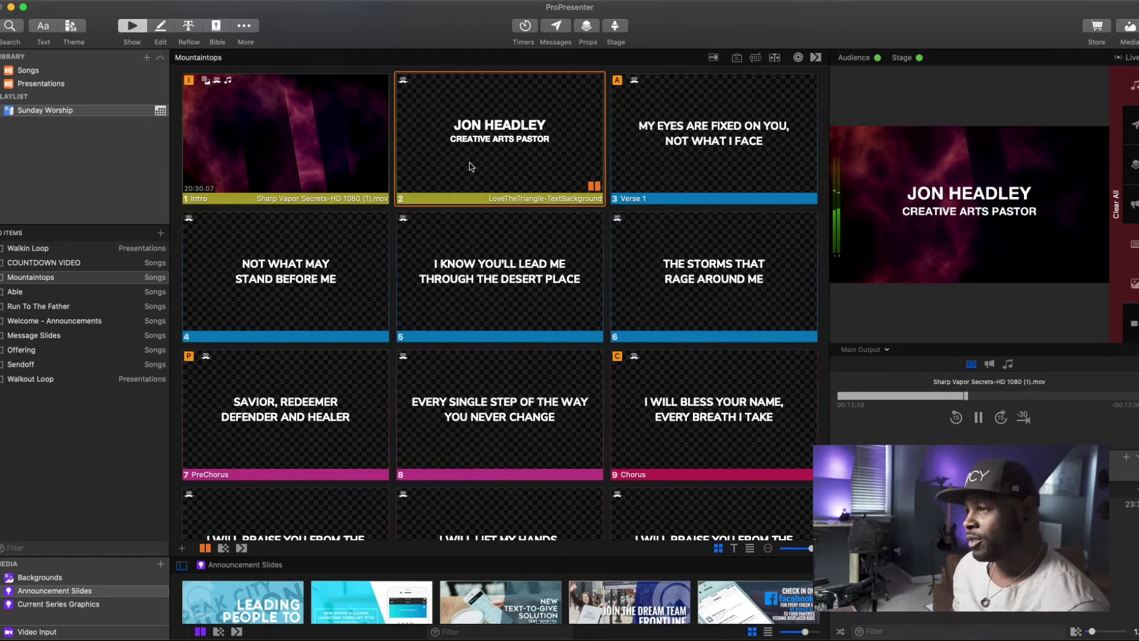
{"action": "left_click", "coordinate": [879, 350]}
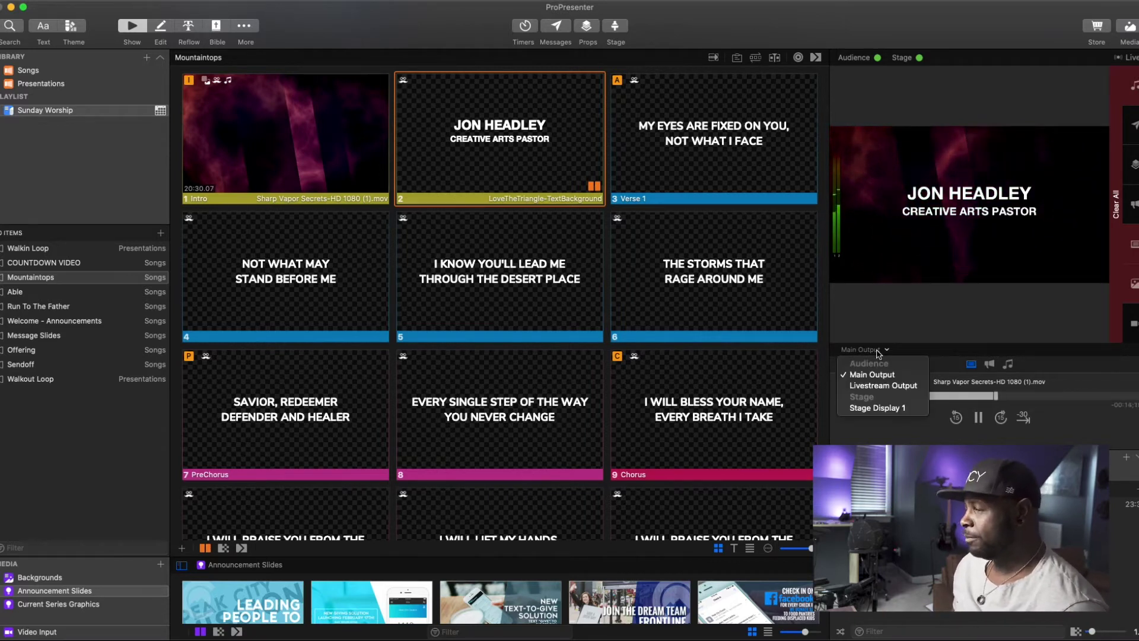
{"action": "left_click", "coordinate": [883, 385]}
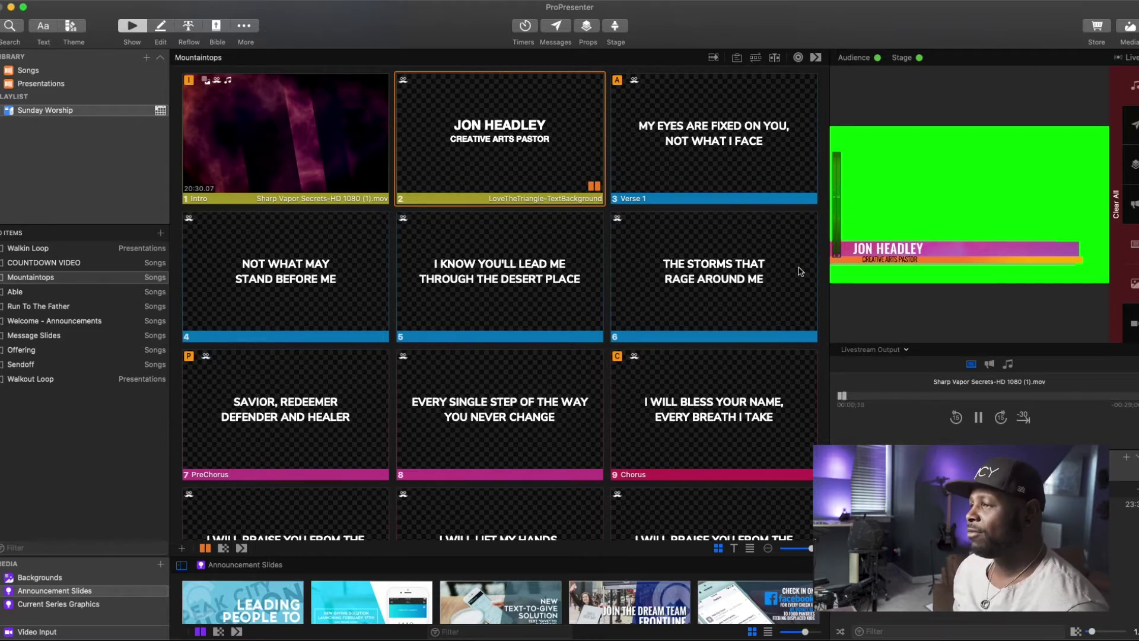
Step: Fire the first verse and slide 4 lyrics live, advancing slide by slide
{"action": "left_click", "coordinate": [668, 131]}
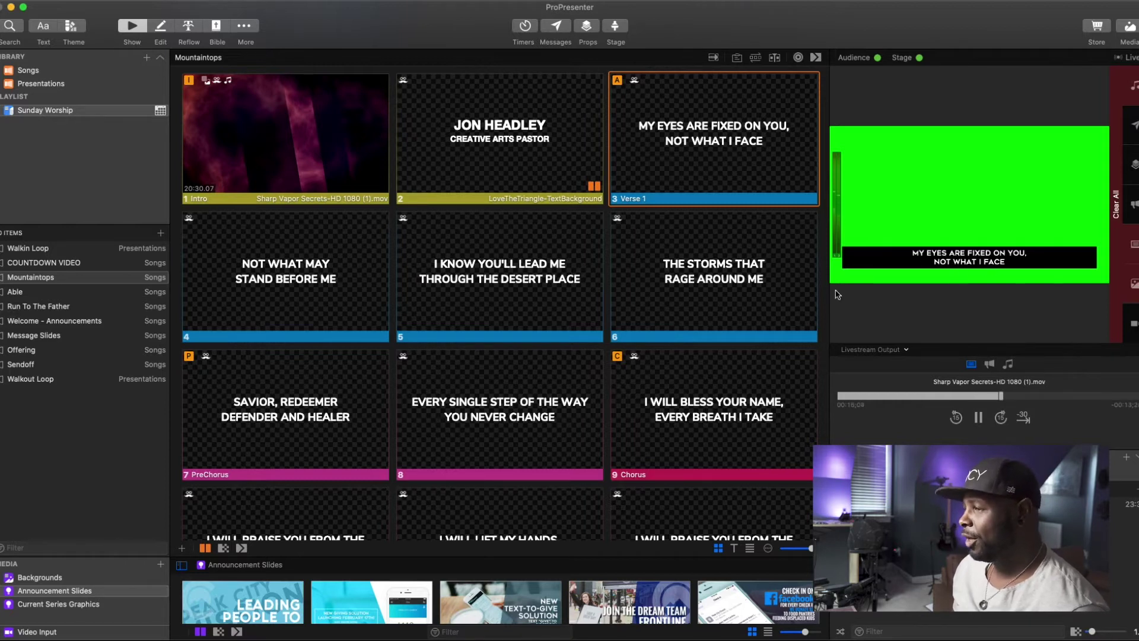
{"action": "left_click", "coordinate": [311, 293]}
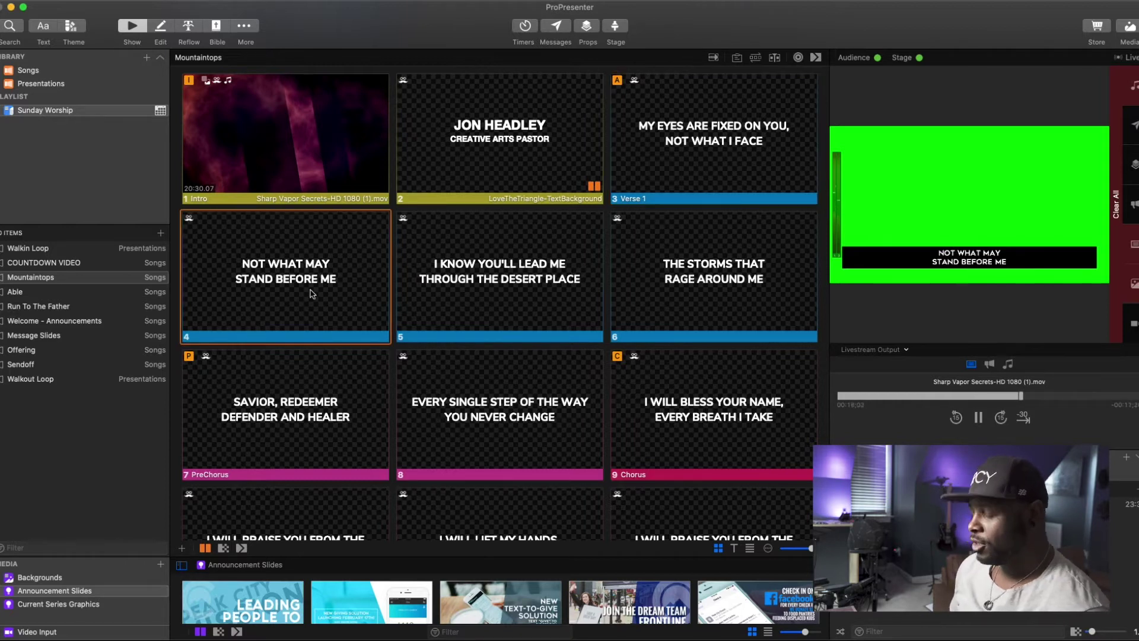
{"action": "key", "text": "Right"}
{"action": "key", "text": "Right"}
{"action": "key", "text": "Right"}
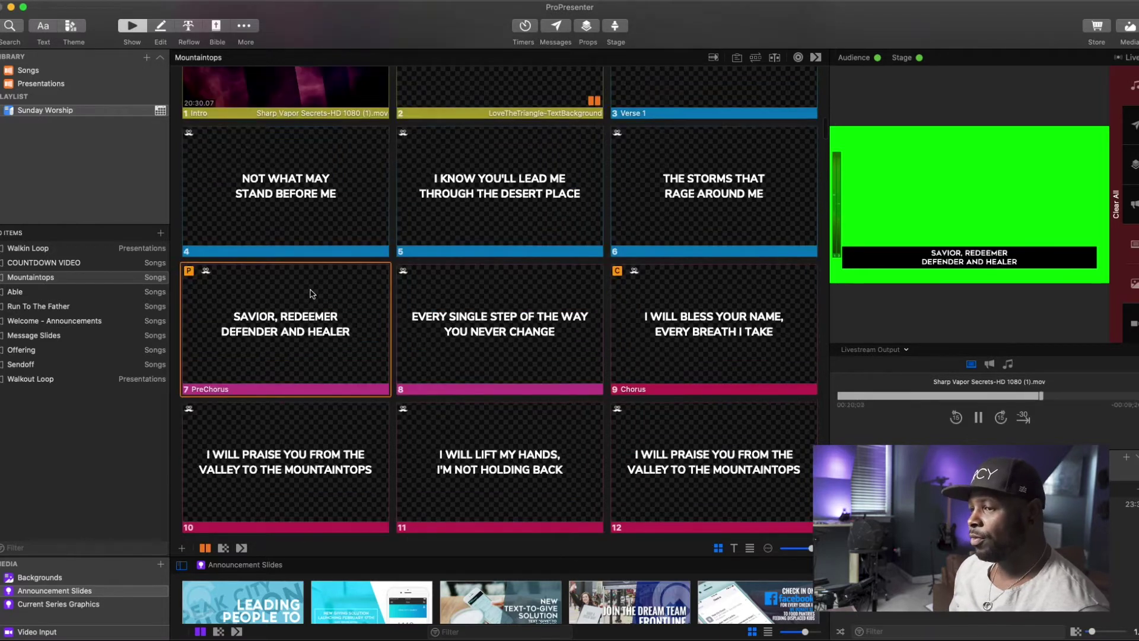
Step: Switch the preview back to Main Output and open Welcome - Announcements
{"action": "scroll", "coordinate": [311, 292], "scroll_direction": "up", "scroll_amount": 2}
{"action": "left_click", "coordinate": [872, 349]}
{"action": "left_click", "coordinate": [878, 380]}
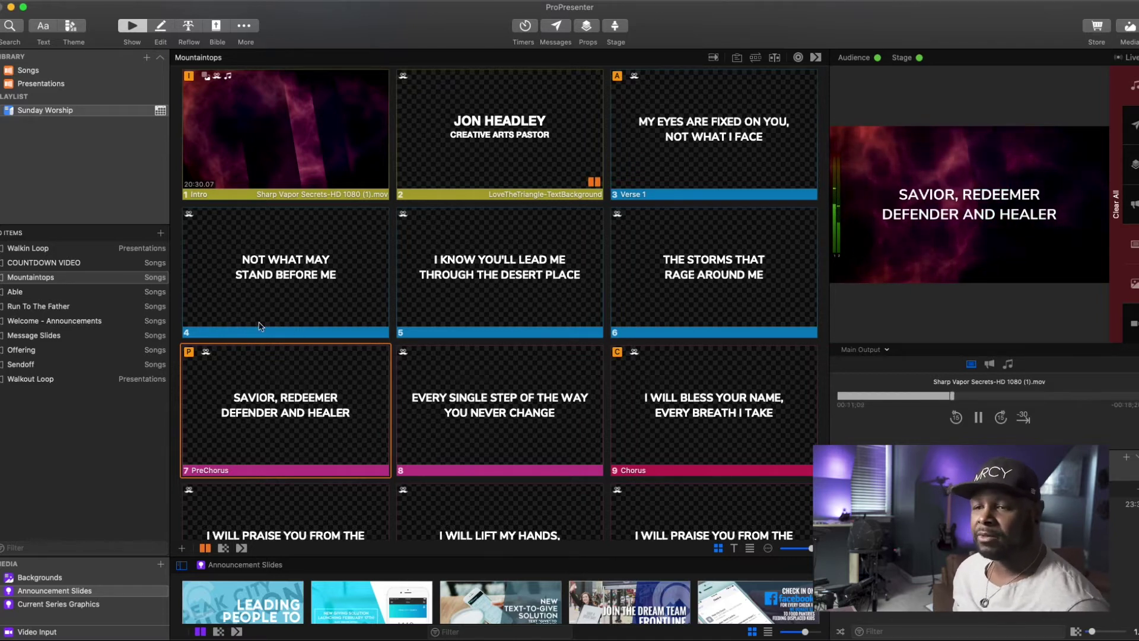
{"action": "left_click", "coordinate": [37, 321]}
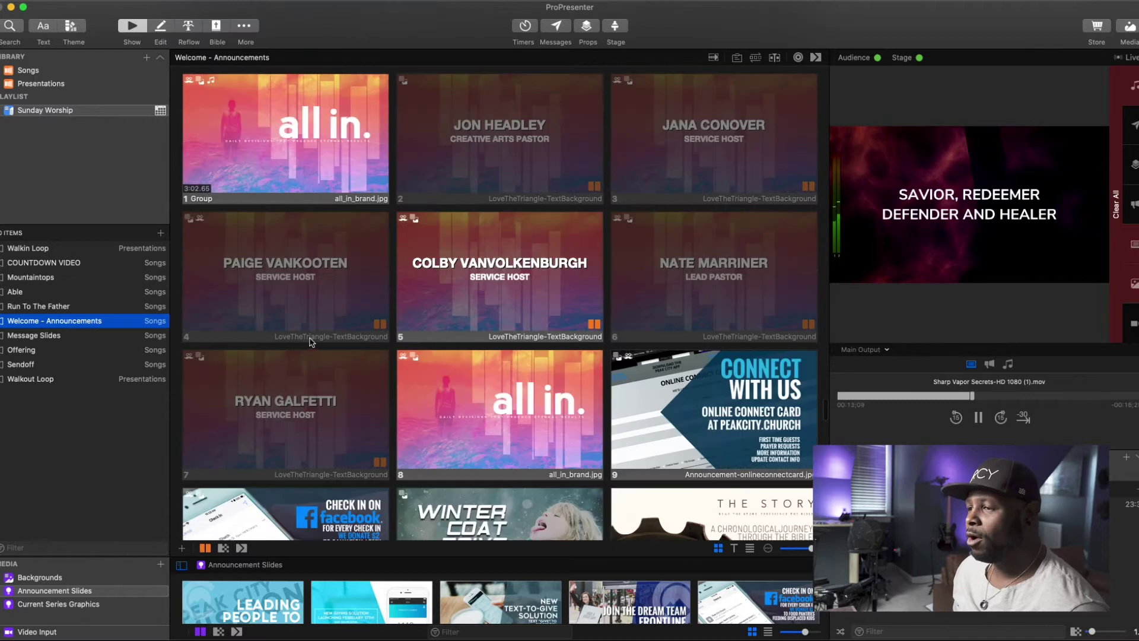
{"action": "key", "text": "Right"}
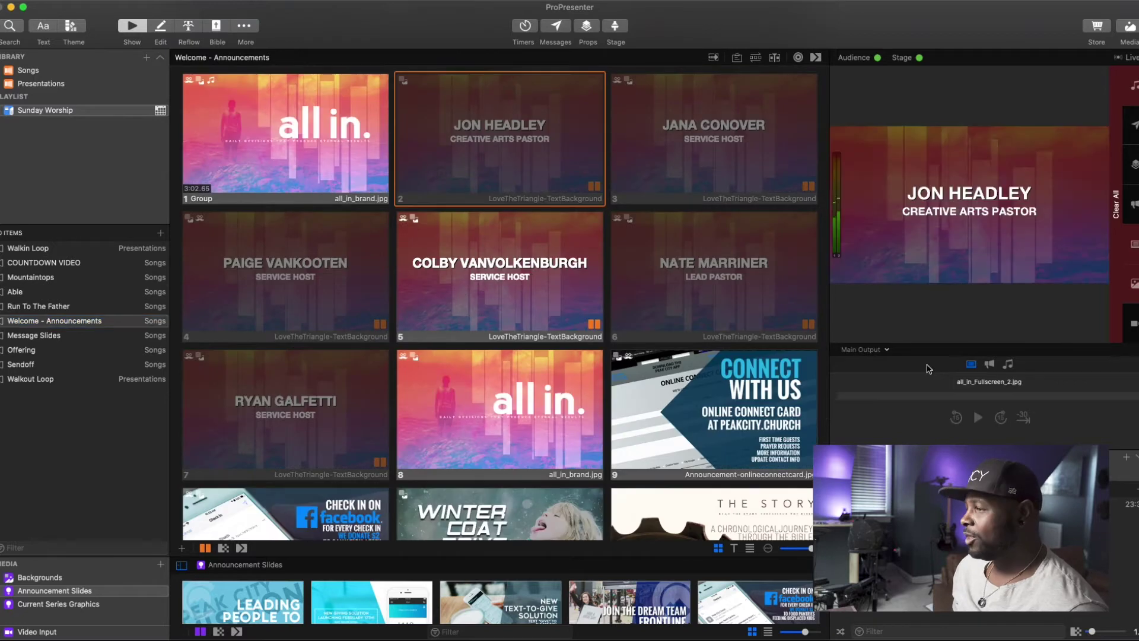
{"action": "left_click", "coordinate": [872, 351]}
{"action": "left_click", "coordinate": [873, 389]}
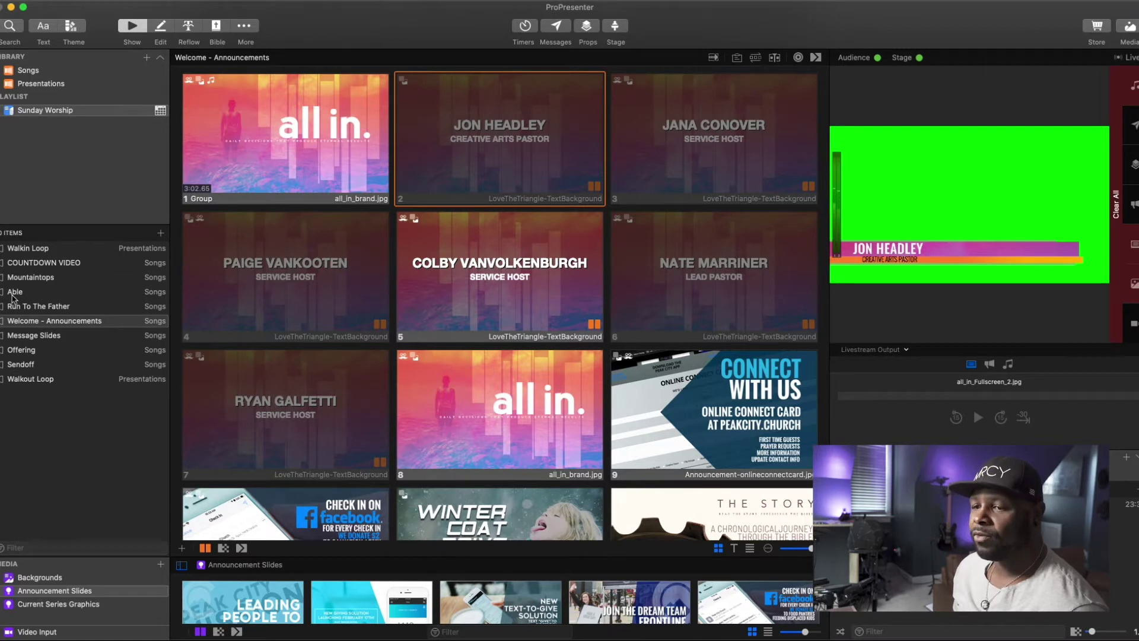
{"action": "left_click", "coordinate": [26, 336]}
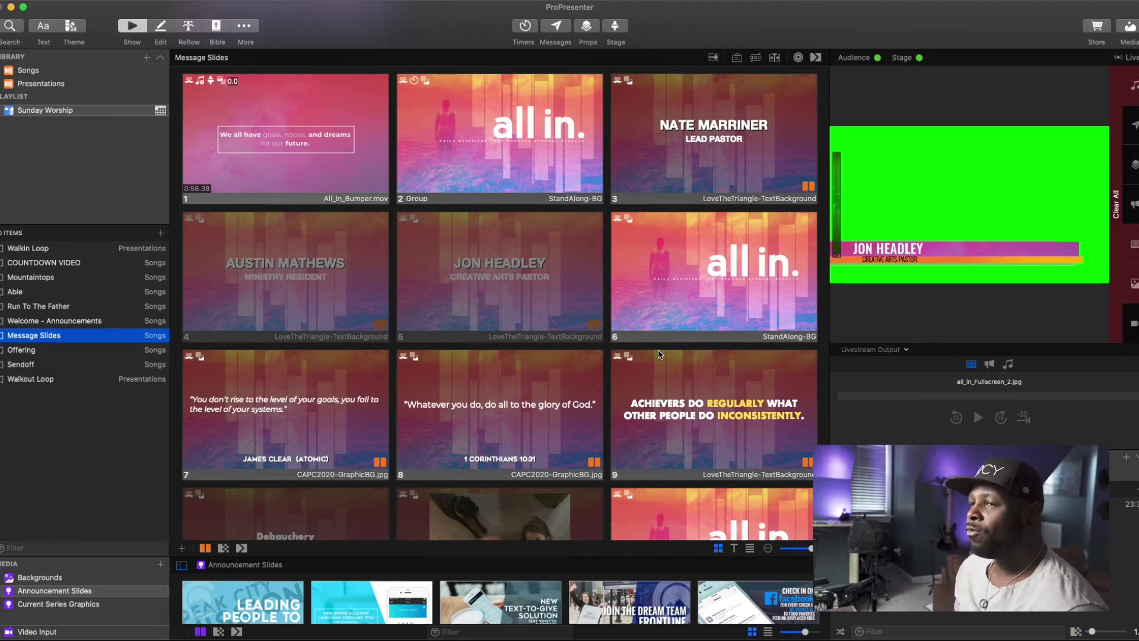
Step: Fire the James Clear quote and Whatever you do scripture slides on the livestream preview
{"action": "left_click", "coordinate": [323, 414]}
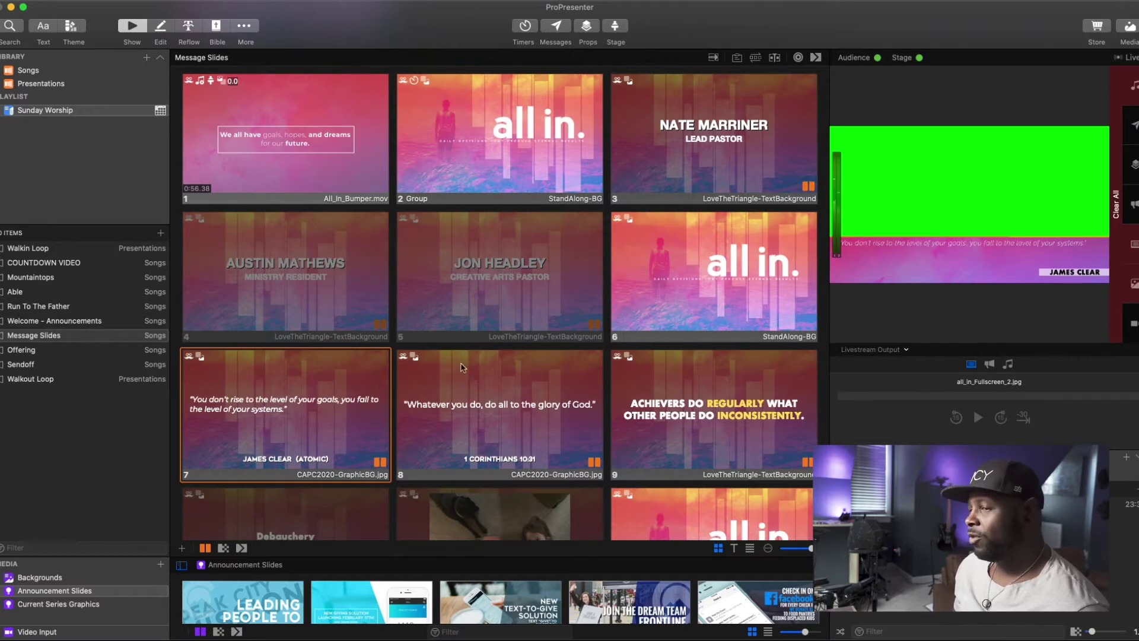
{"action": "left_click", "coordinate": [871, 351]}
{"action": "left_click", "coordinate": [882, 370]}
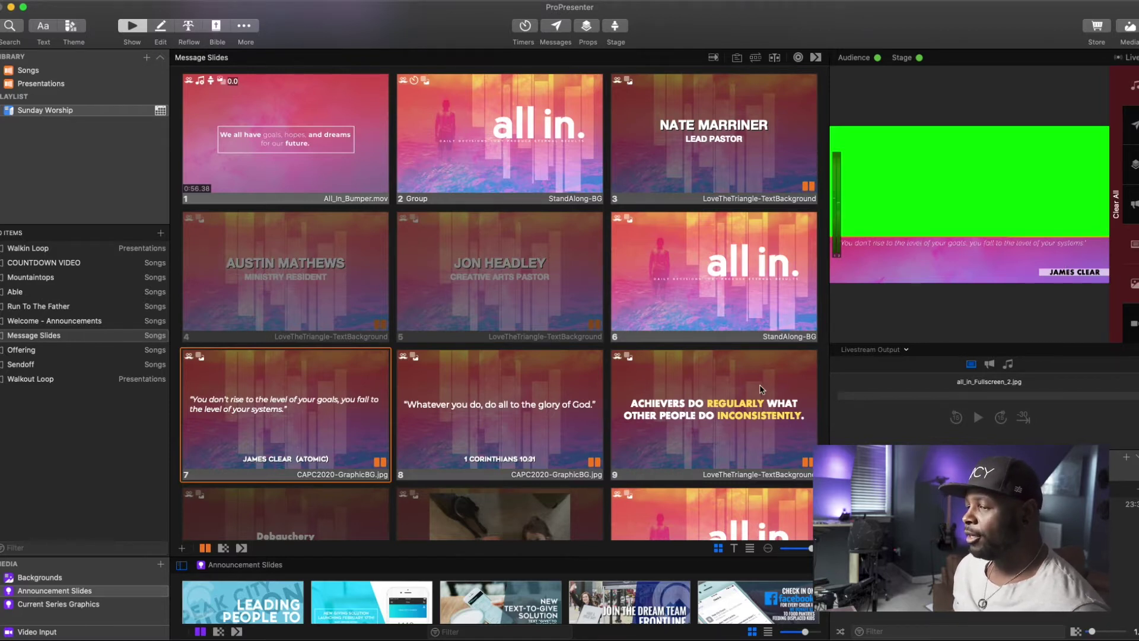
{"action": "left_click", "coordinate": [476, 417]}
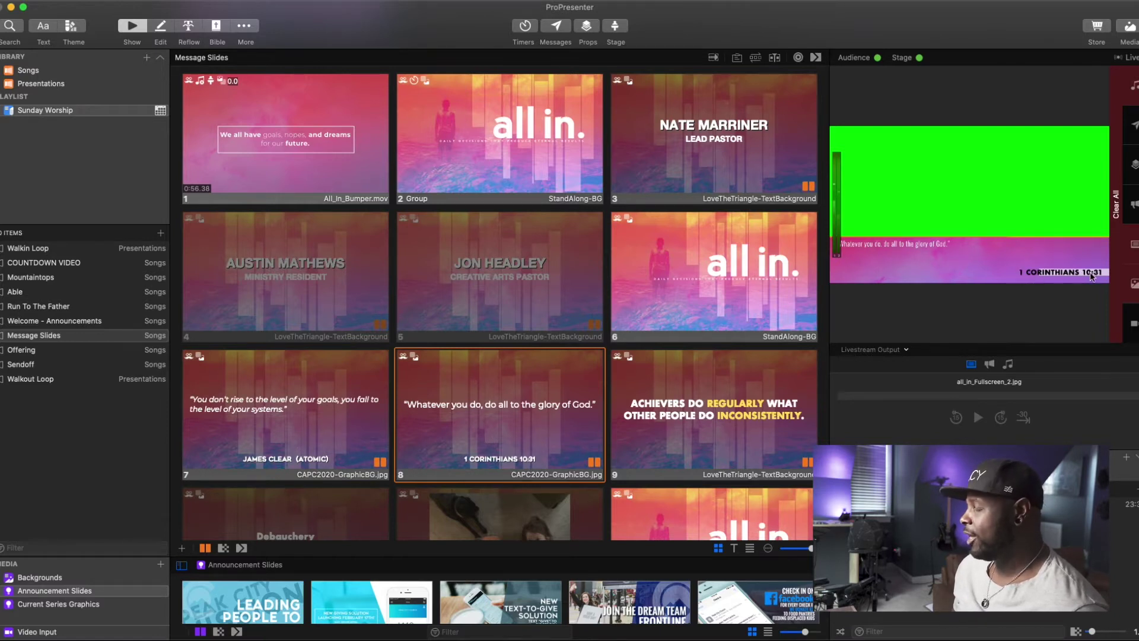
Step: Fire Achievers, Debauchery and the kids-and-dog video, restore Achievers, then reopen Mountaintops
{"action": "left_click", "coordinate": [657, 406]}
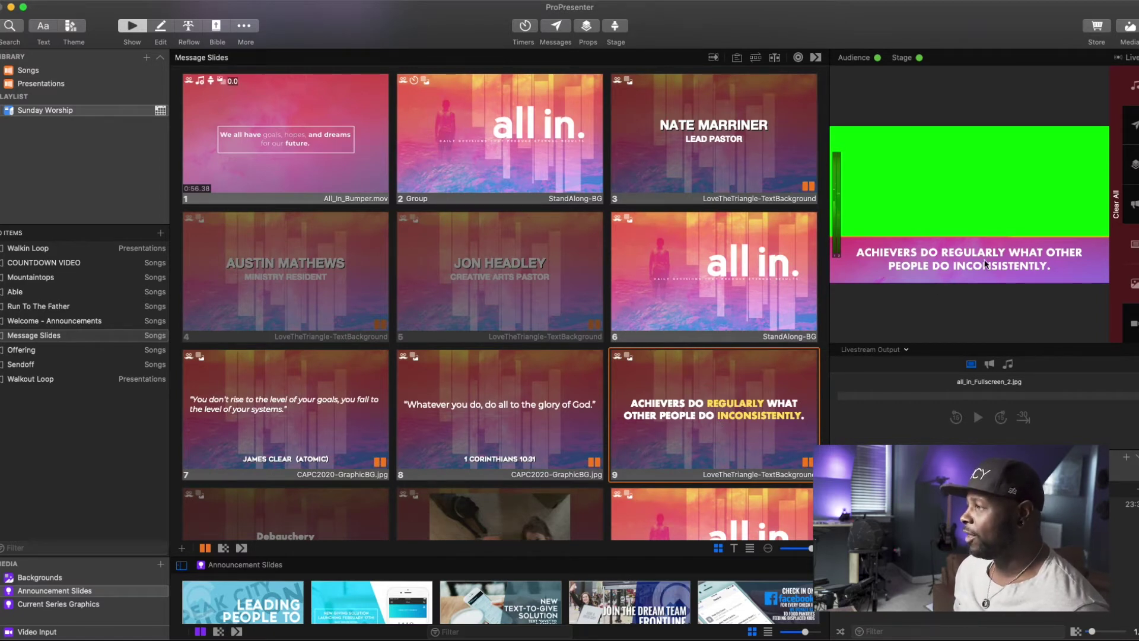
{"action": "scroll", "coordinate": [415, 445], "scroll_direction": "down", "scroll_amount": 3}
{"action": "left_click", "coordinate": [304, 475]}
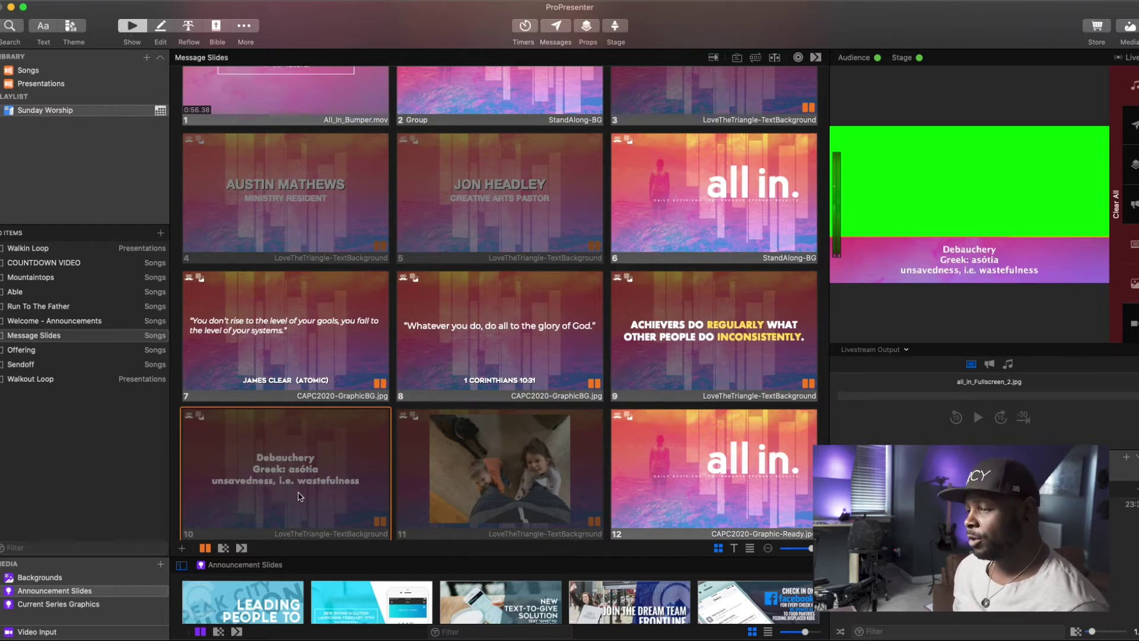
{"action": "left_click", "coordinate": [485, 473]}
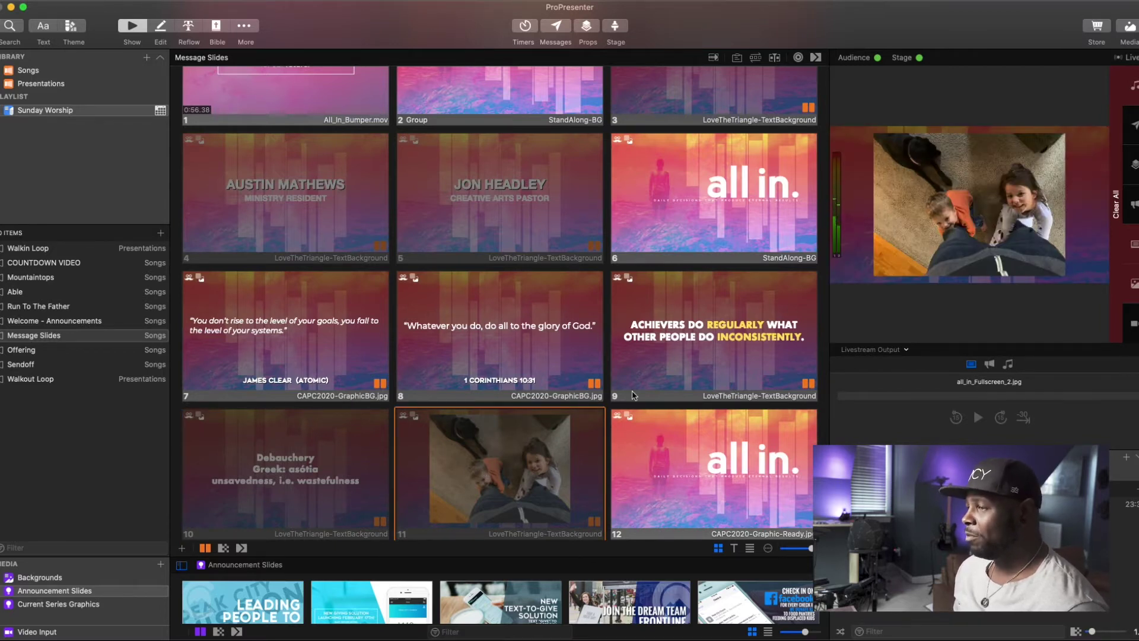
{"action": "left_click", "coordinate": [714, 345]}
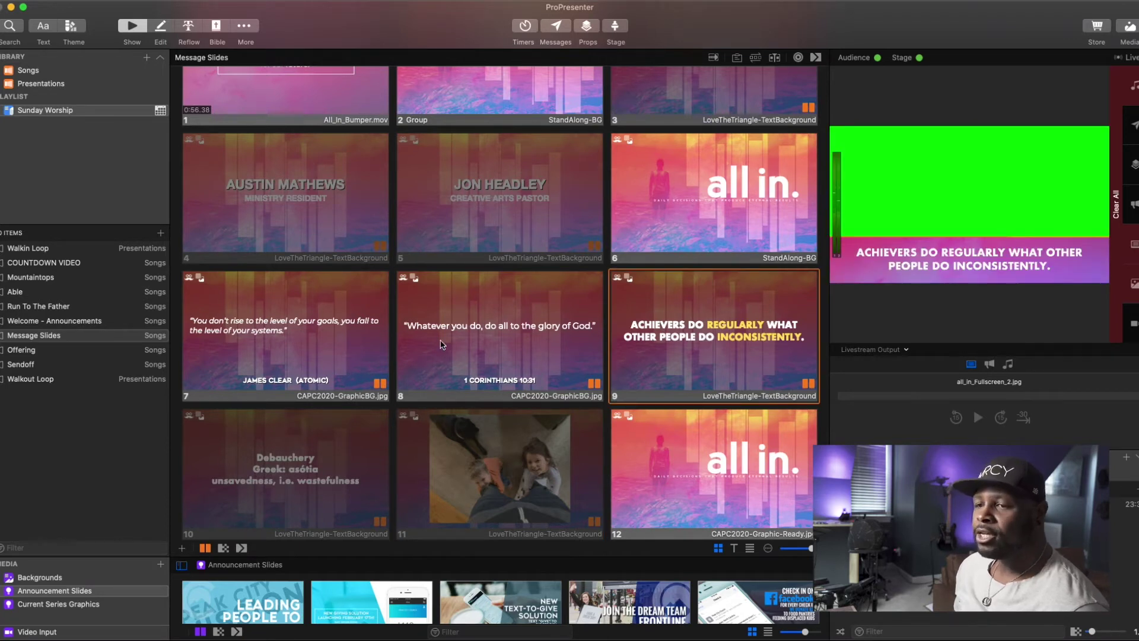
{"action": "left_click", "coordinate": [42, 283]}
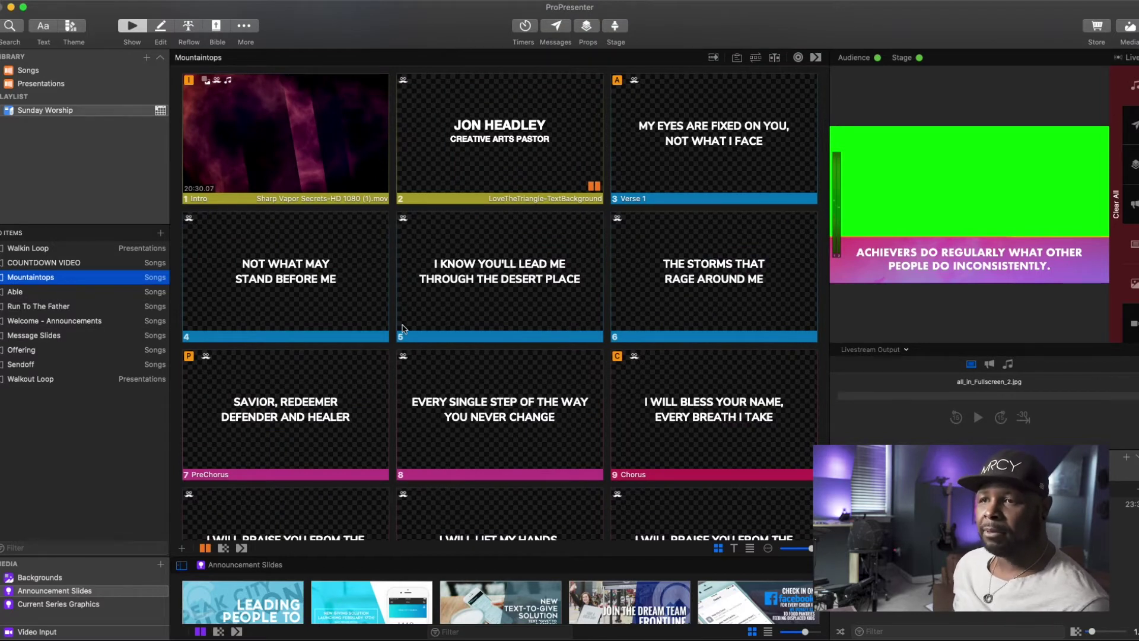
Step: Open More > Theme Editor, load the Worship 1 theme and select its lyric text
{"action": "left_click", "coordinate": [248, 32]}
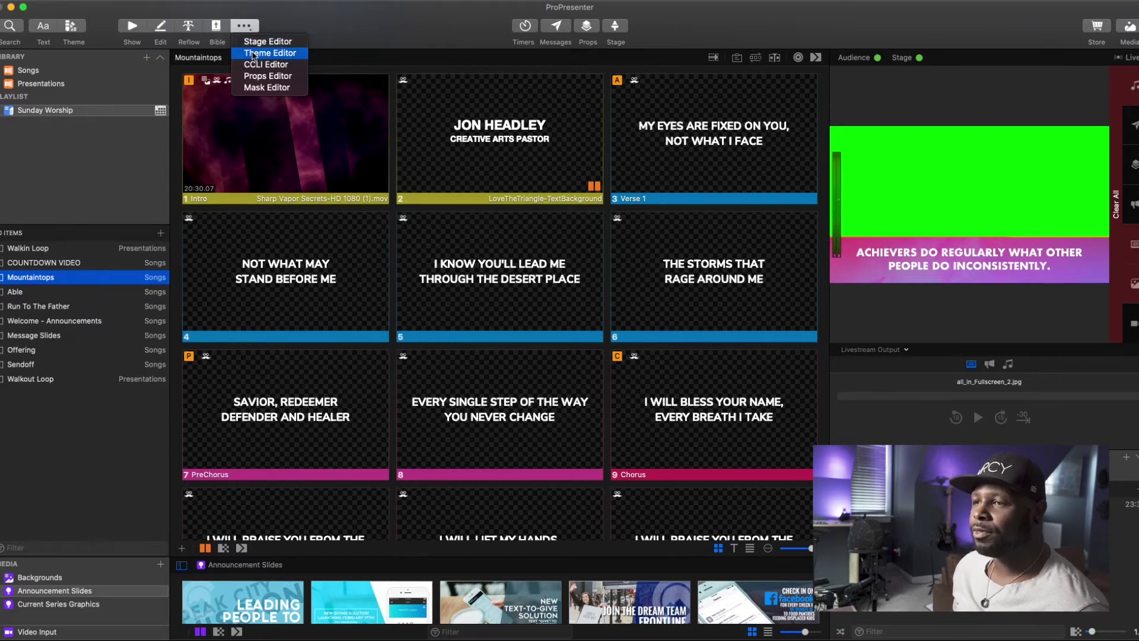
{"action": "left_click", "coordinate": [254, 53]}
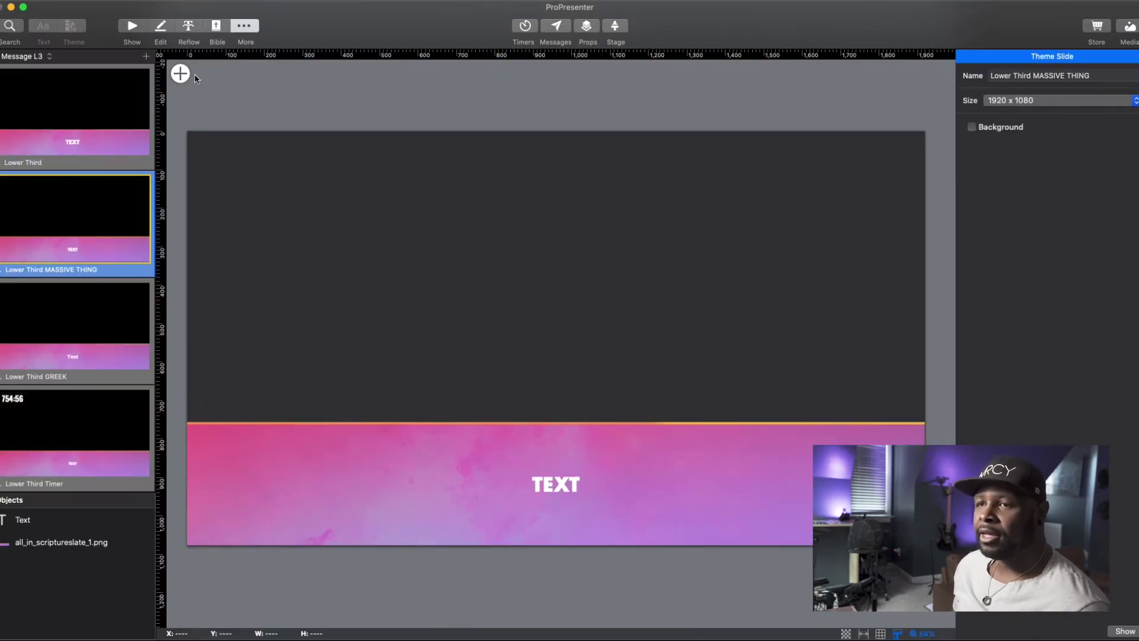
{"action": "left_click", "coordinate": [49, 57]}
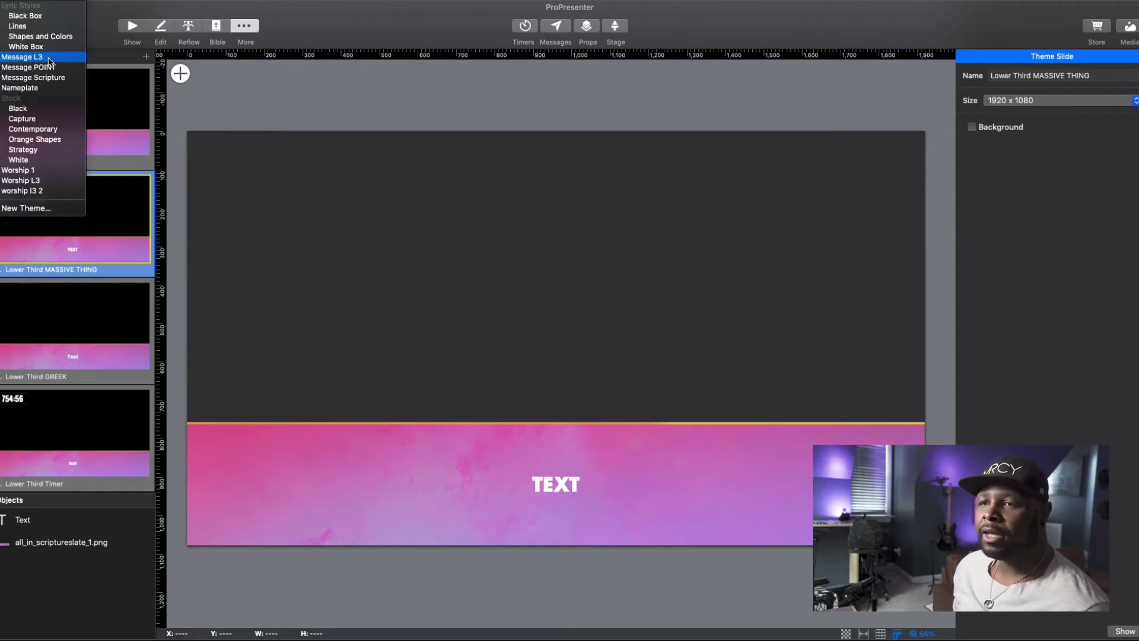
{"action": "left_click", "coordinate": [43, 171]}
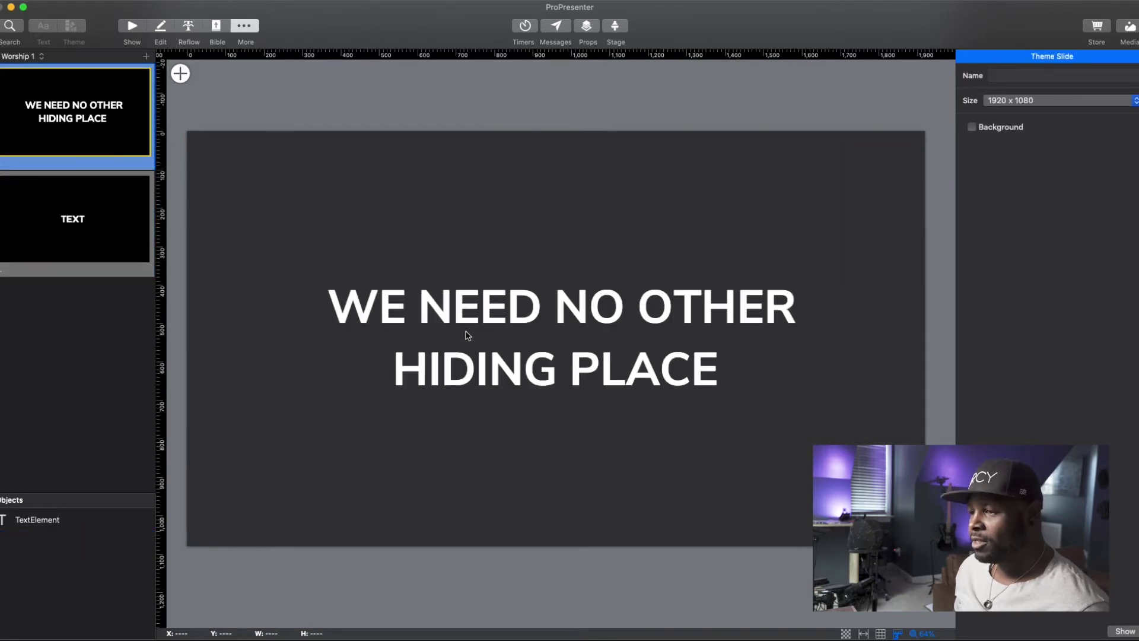
{"action": "left_click", "coordinate": [389, 314]}
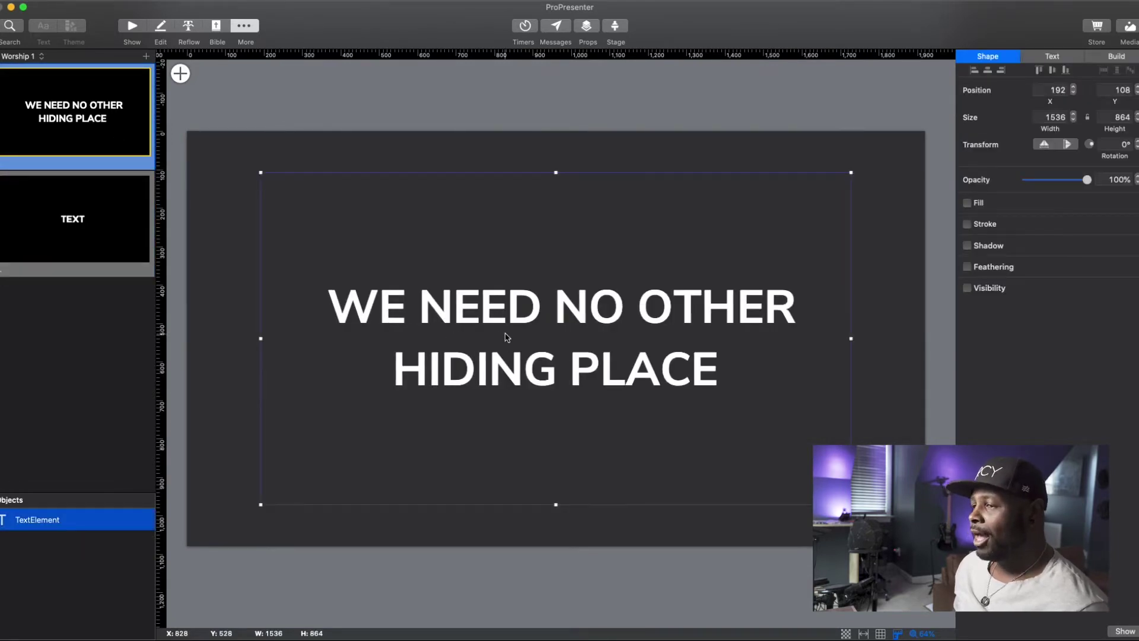
Step: Review the lyric and TEXT slides' font and rectangle settings, then add a third slide
{"action": "left_click", "coordinate": [1074, 63]}
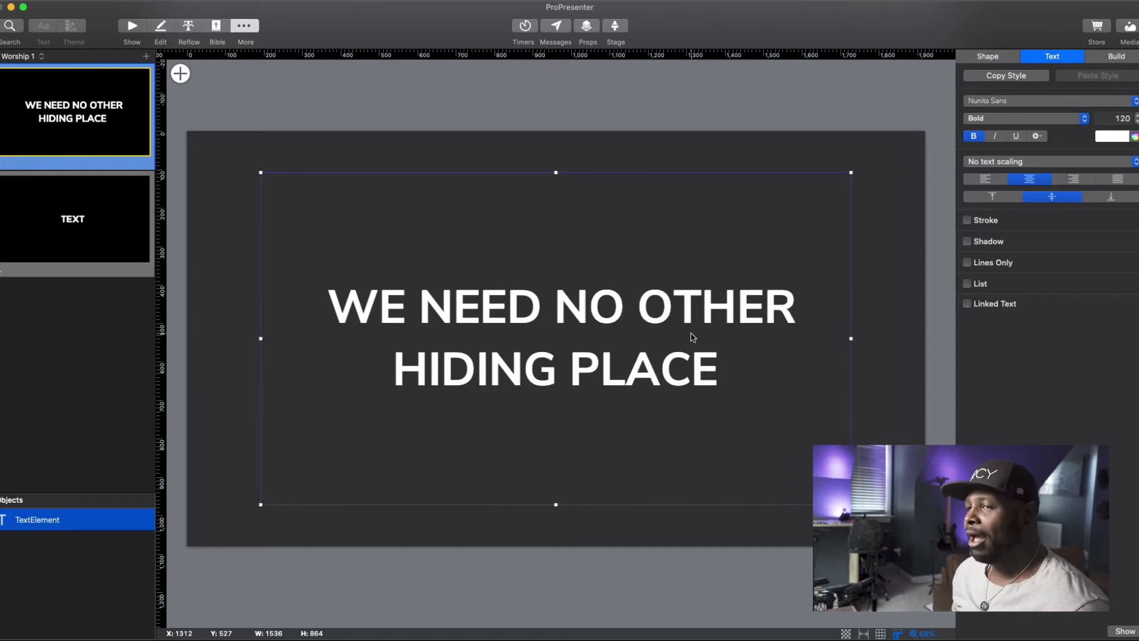
{"action": "left_click", "coordinate": [81, 224]}
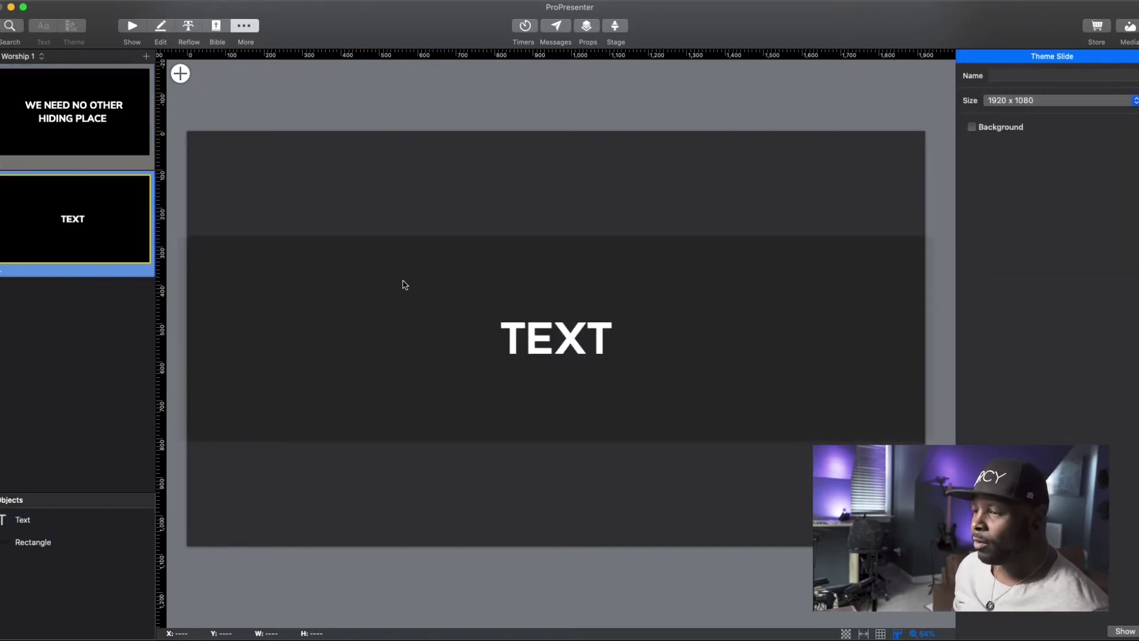
{"action": "left_click", "coordinate": [601, 350]}
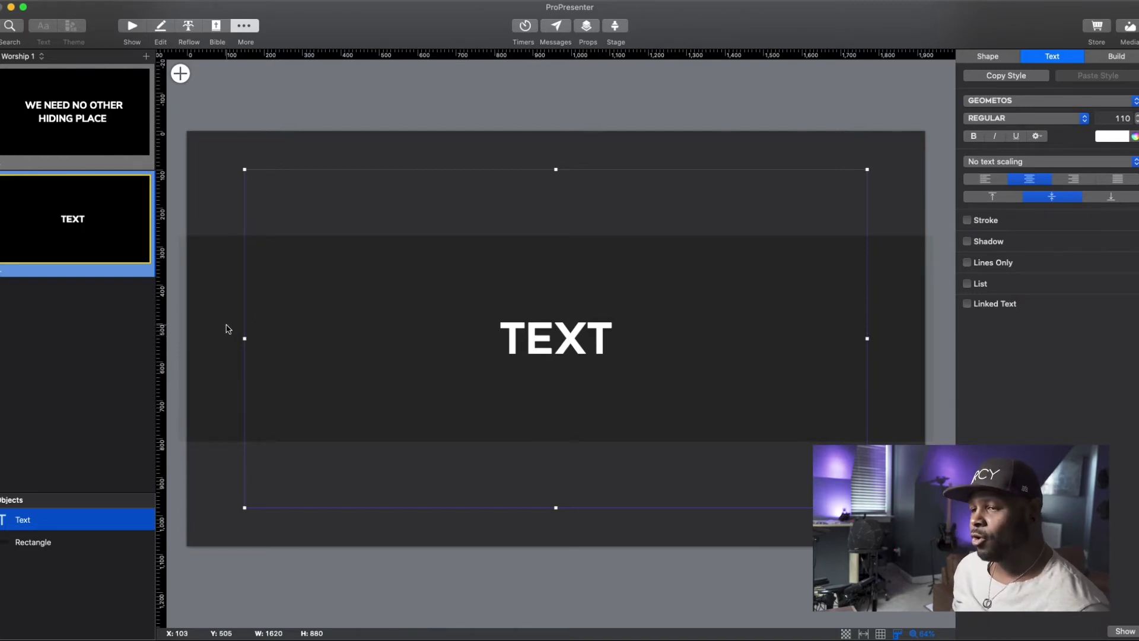
{"action": "left_click", "coordinate": [215, 347]}
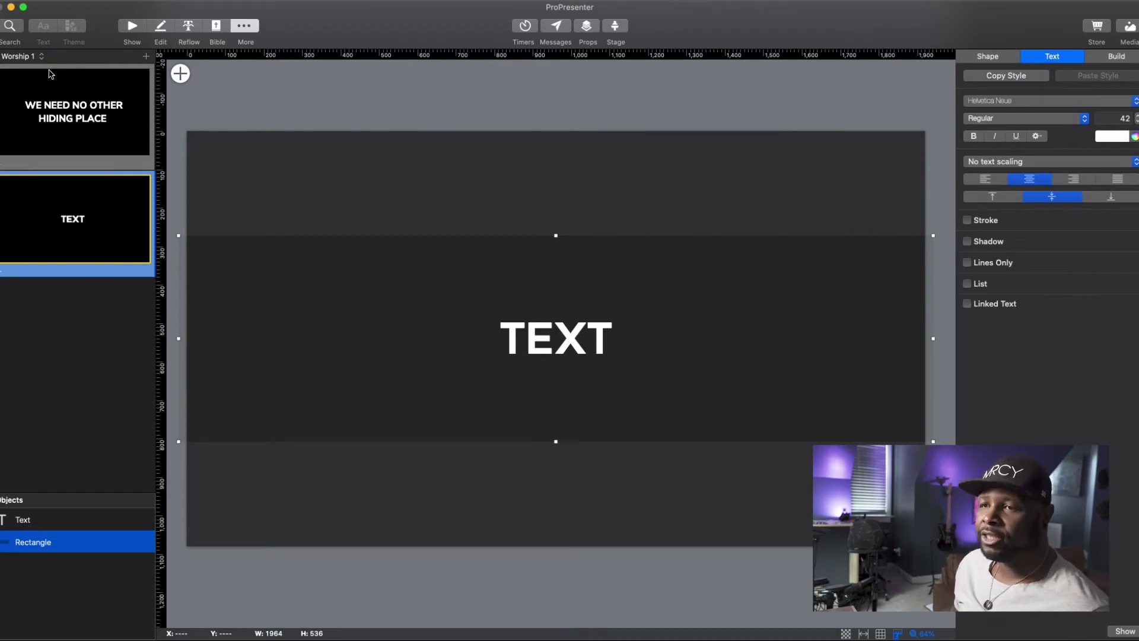
{"action": "left_click", "coordinate": [146, 57]}
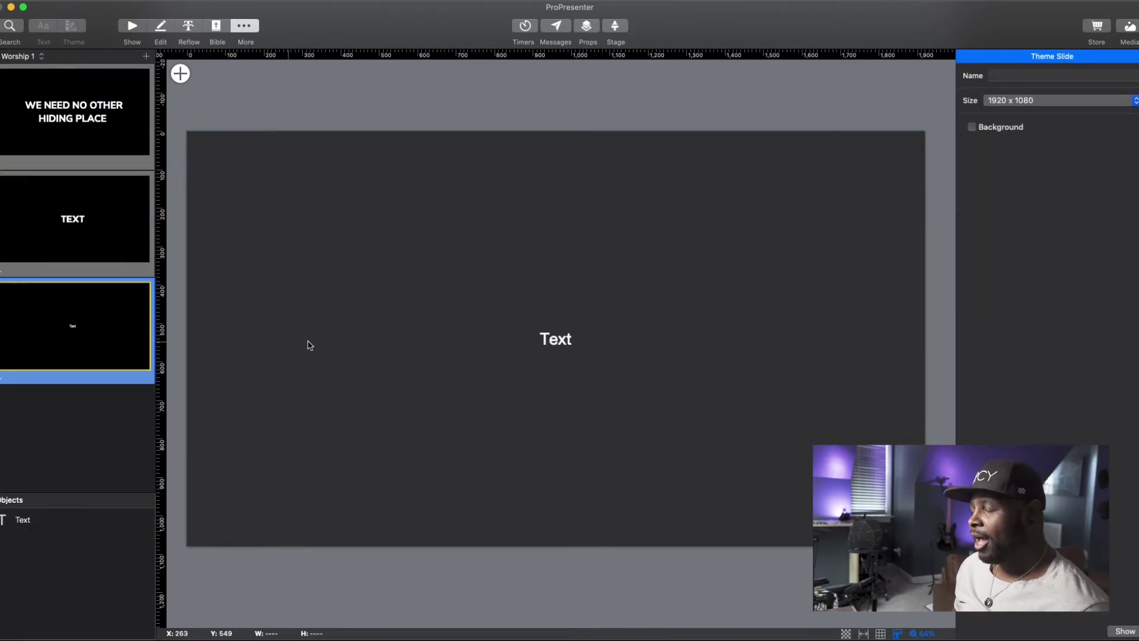
Step: Set the placeholder Text box's capitalization to All Caps
{"action": "left_click", "coordinate": [559, 341]}
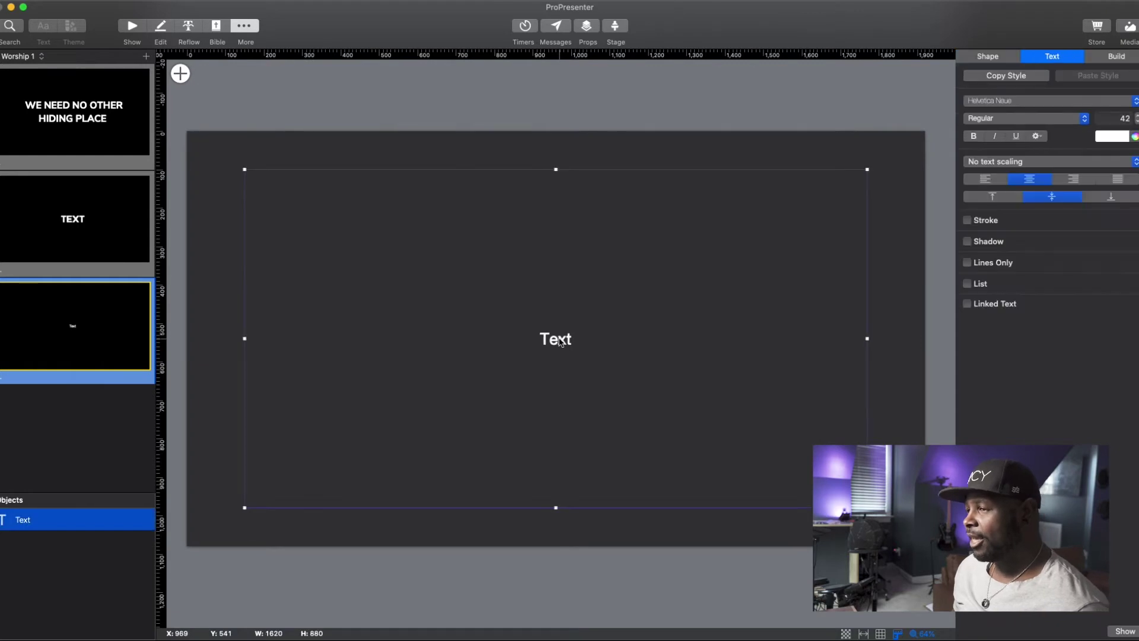
{"action": "left_click", "coordinate": [1037, 136]}
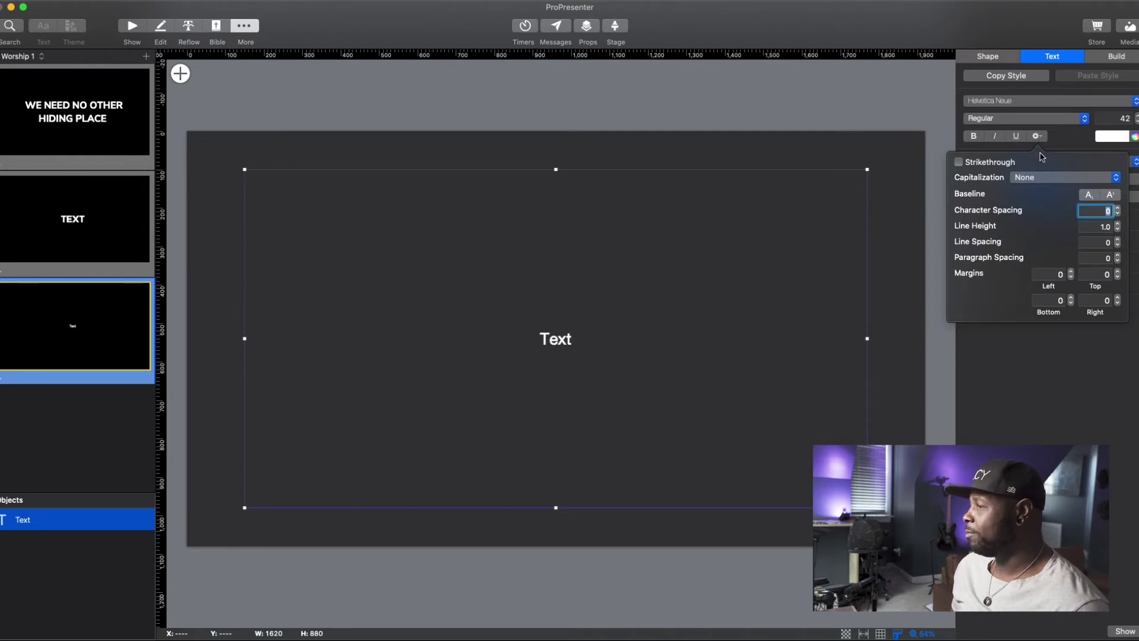
{"action": "left_click", "coordinate": [1036, 177]}
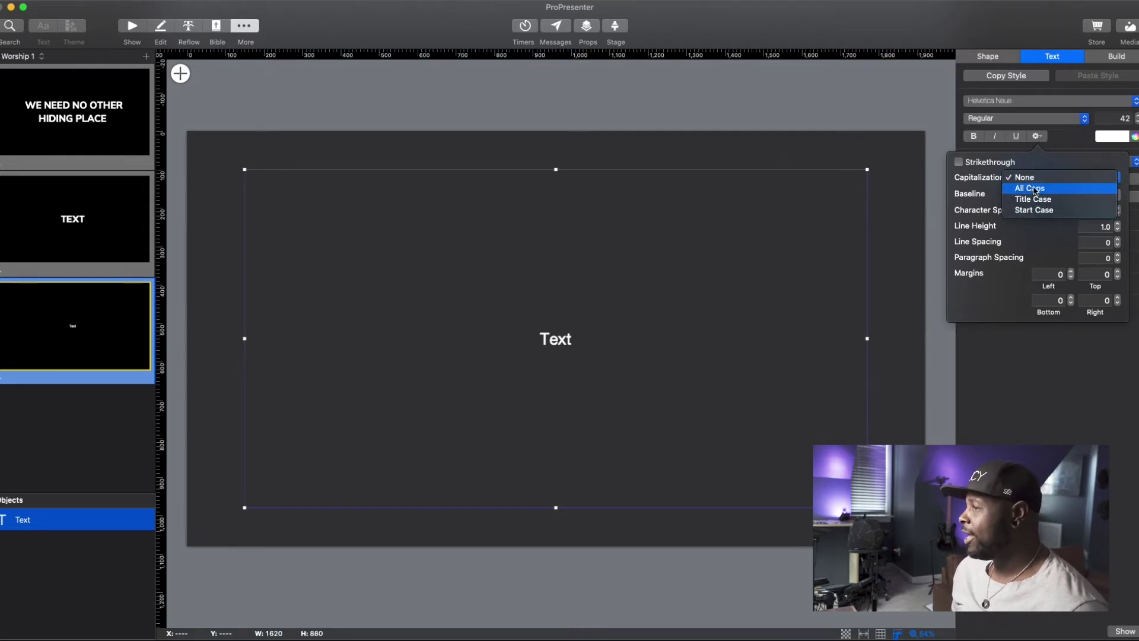
{"action": "left_click", "coordinate": [1035, 189]}
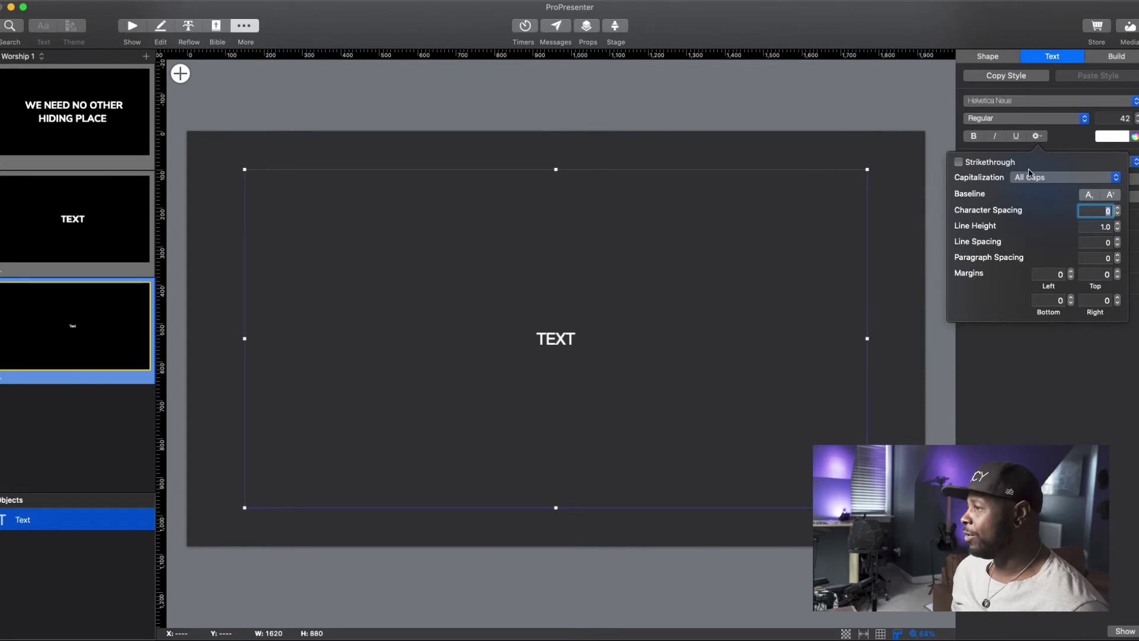
Step: Set the text font to Krungthep at size 100
{"action": "left_click", "coordinate": [1023, 102]}
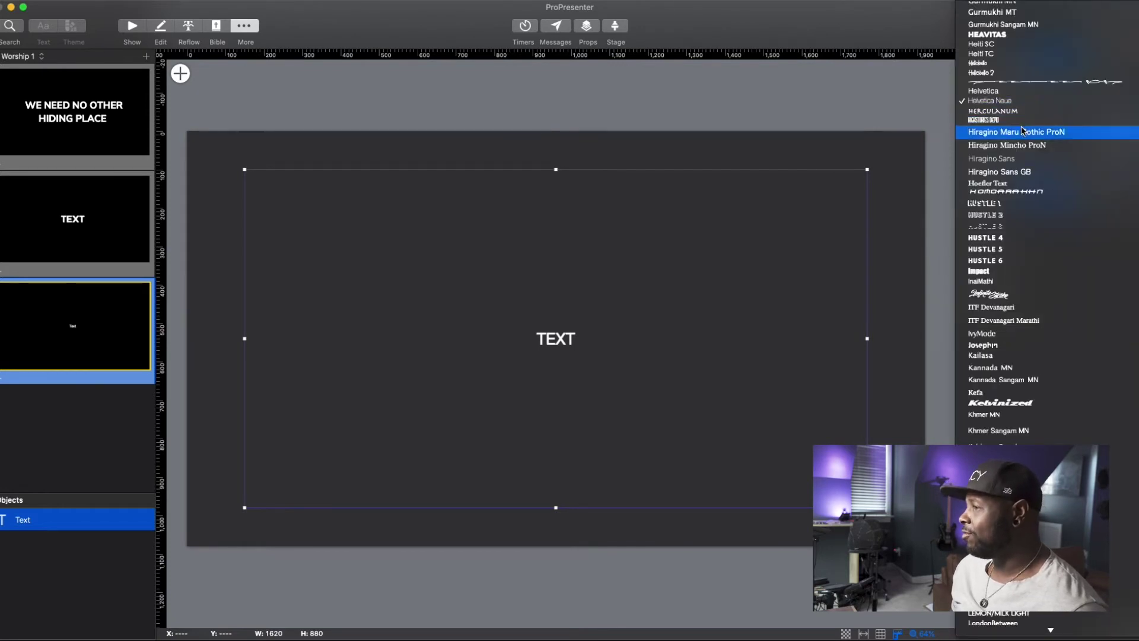
{"action": "left_click", "coordinate": [1023, 403]}
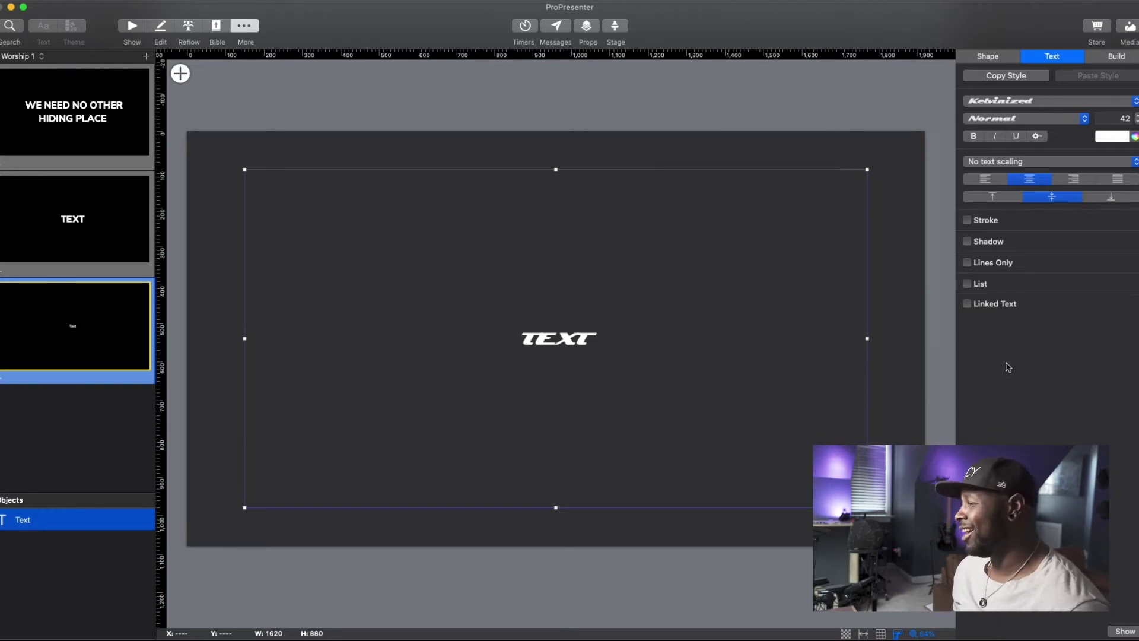
{"action": "left_click", "coordinate": [1123, 118]}
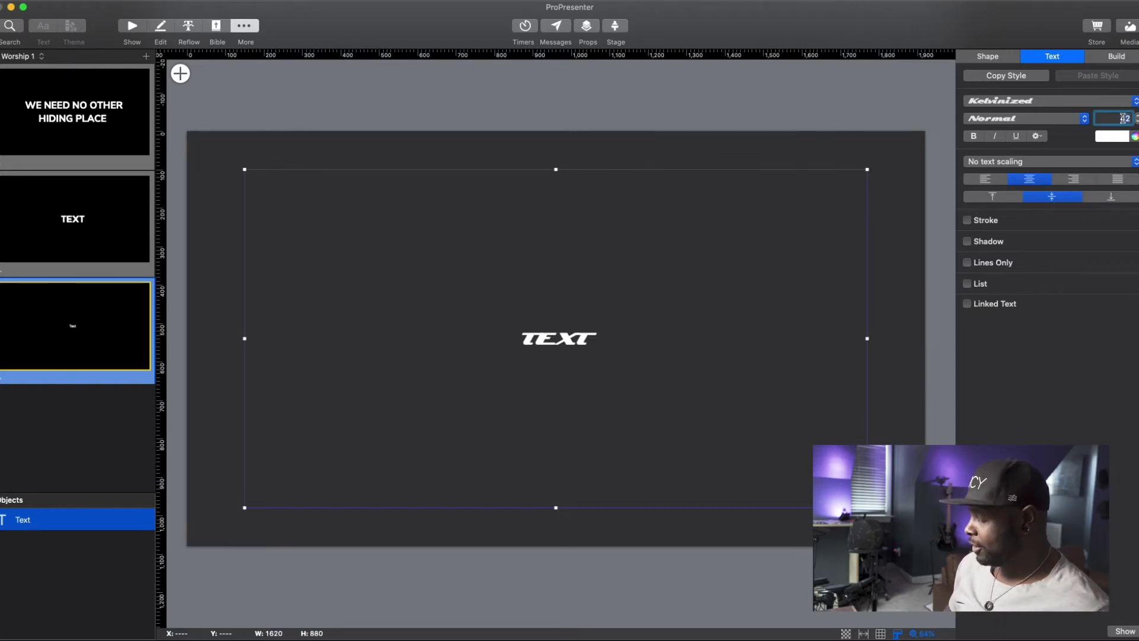
{"action": "type", "text": "2"}
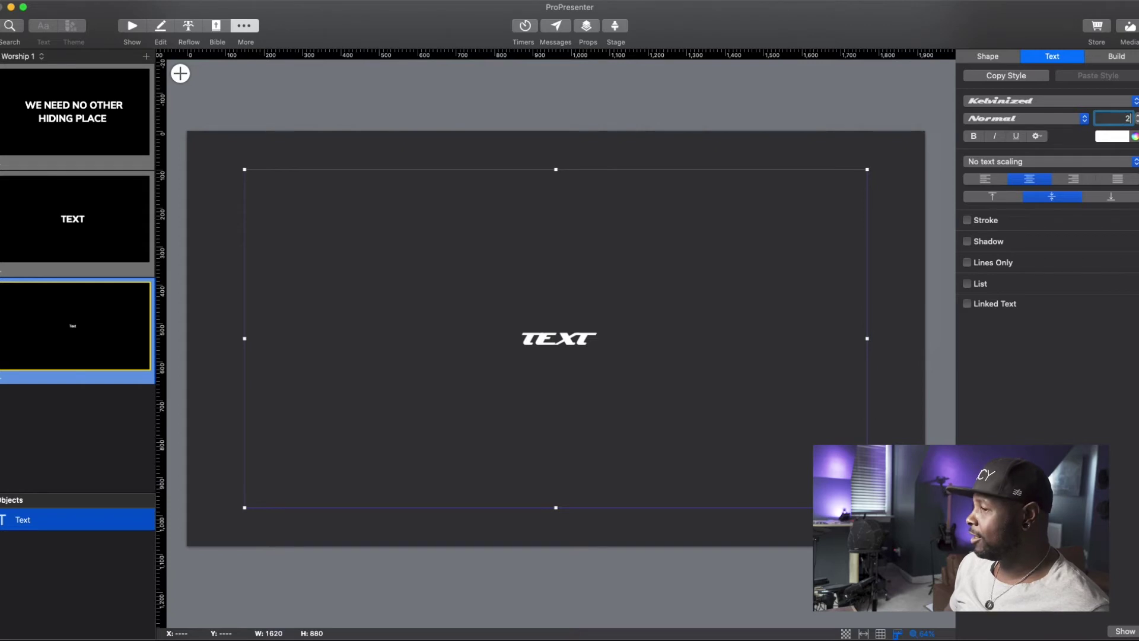
{"action": "type", "text": "00"}
{"action": "key", "text": "Return"}
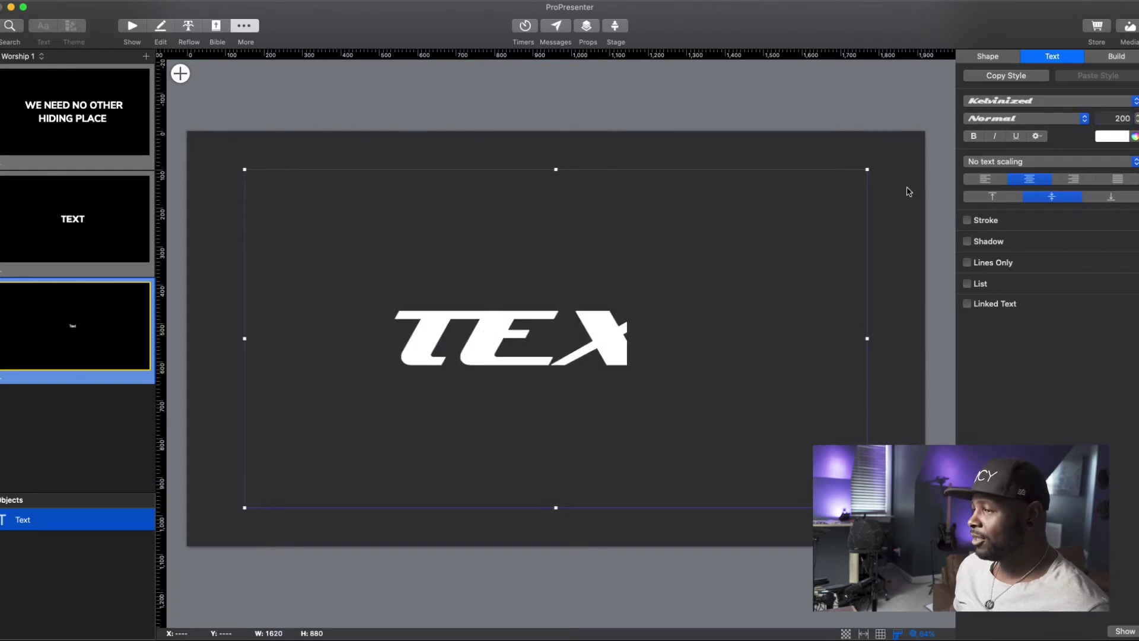
{"action": "left_click", "coordinate": [1123, 118]}
{"action": "type", "text": "1"}
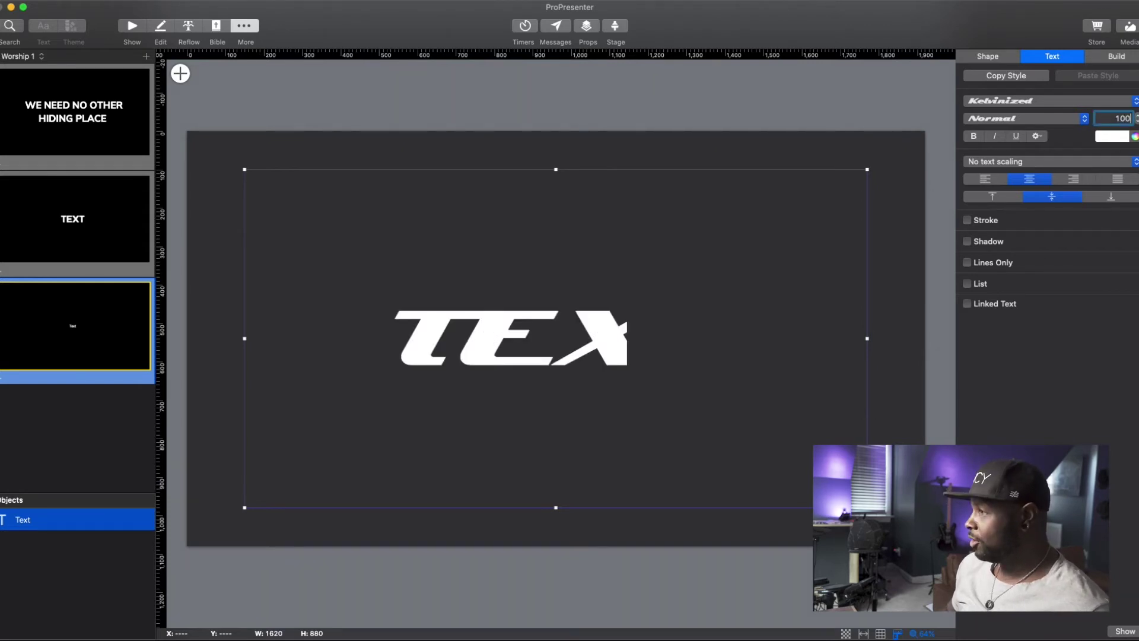
{"action": "key", "text": "Return"}
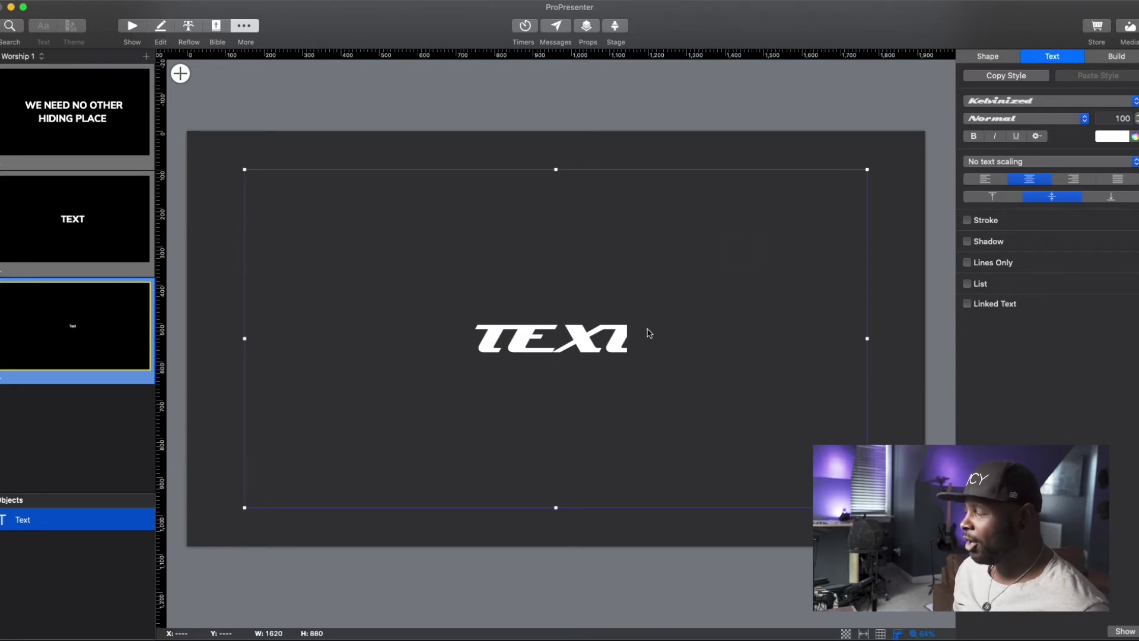
{"action": "left_click", "coordinate": [1022, 101]}
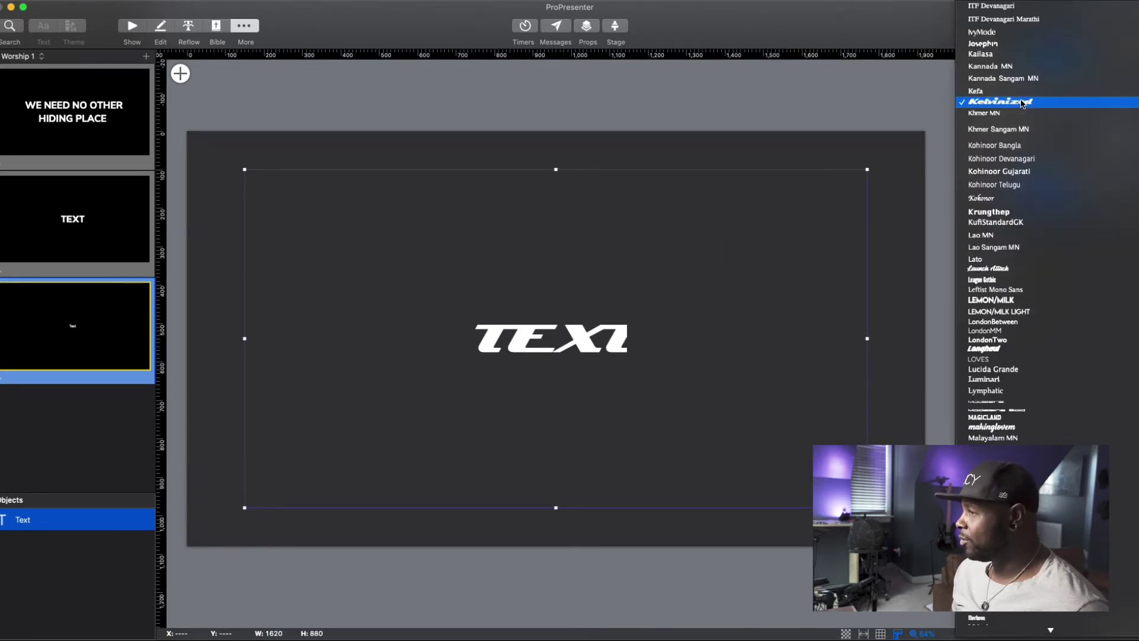
{"action": "left_click", "coordinate": [1012, 212]}
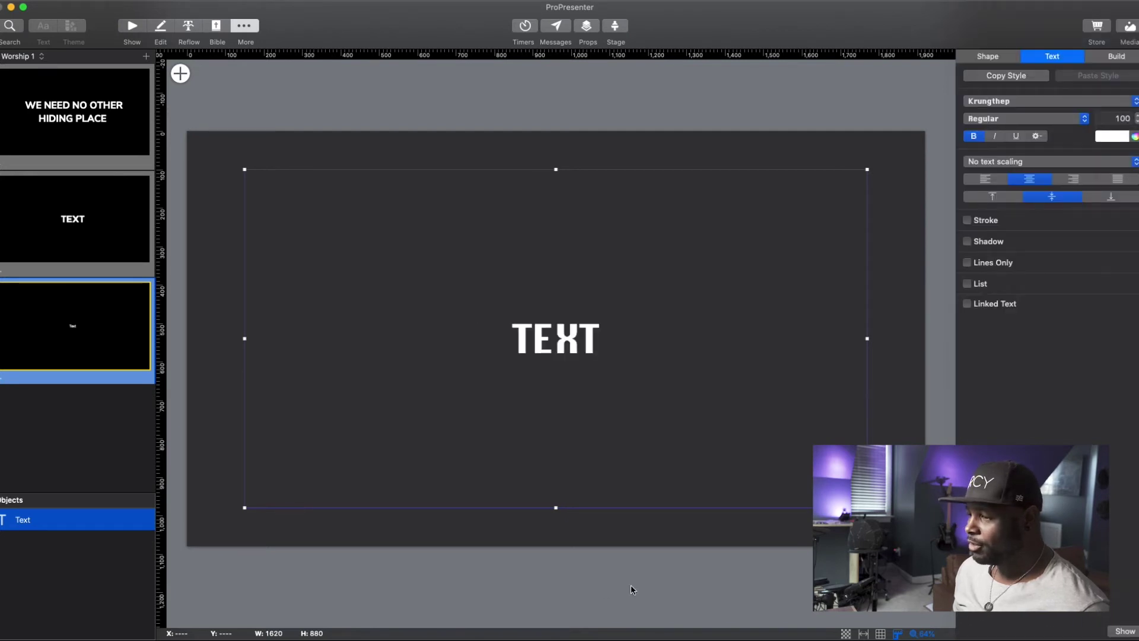
{"action": "left_click", "coordinate": [573, 556]}
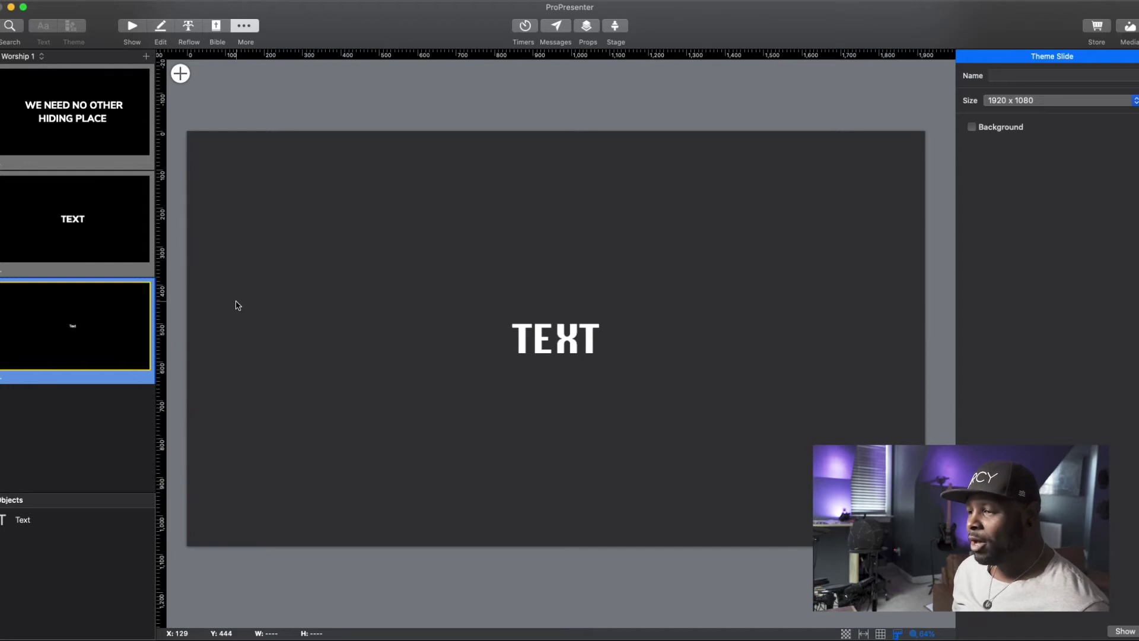
Step: Add a rectangle shape to the slide via + > Shape > Rectangle
{"action": "left_click", "coordinate": [180, 74]}
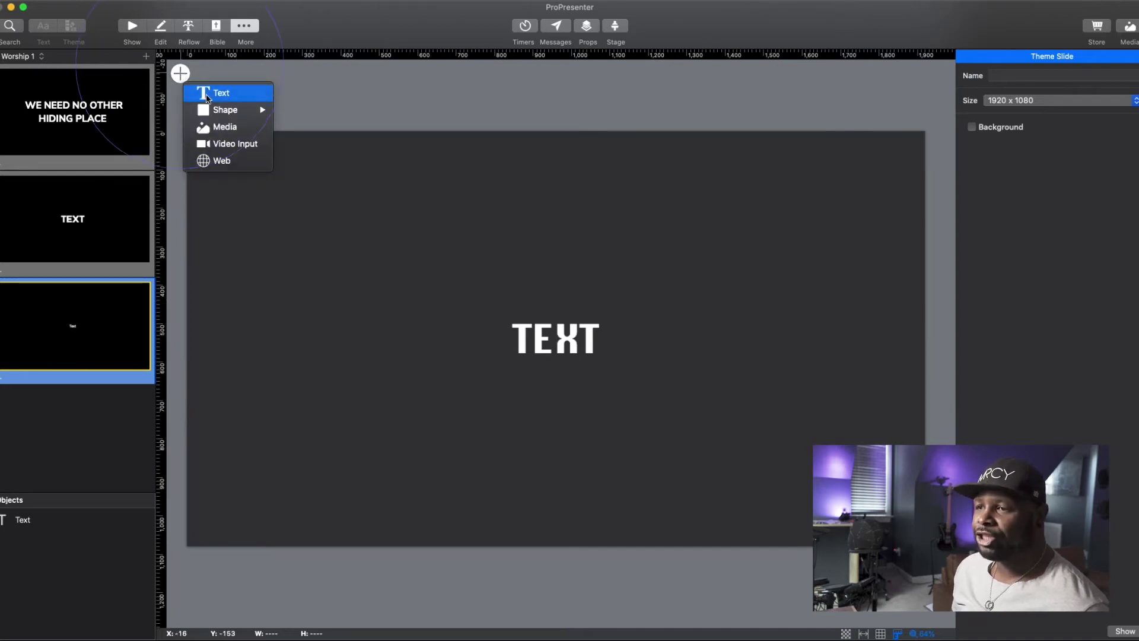
{"action": "mouse_move", "coordinate": [206, 101]}
{"action": "left_click", "coordinate": [389, 99]}
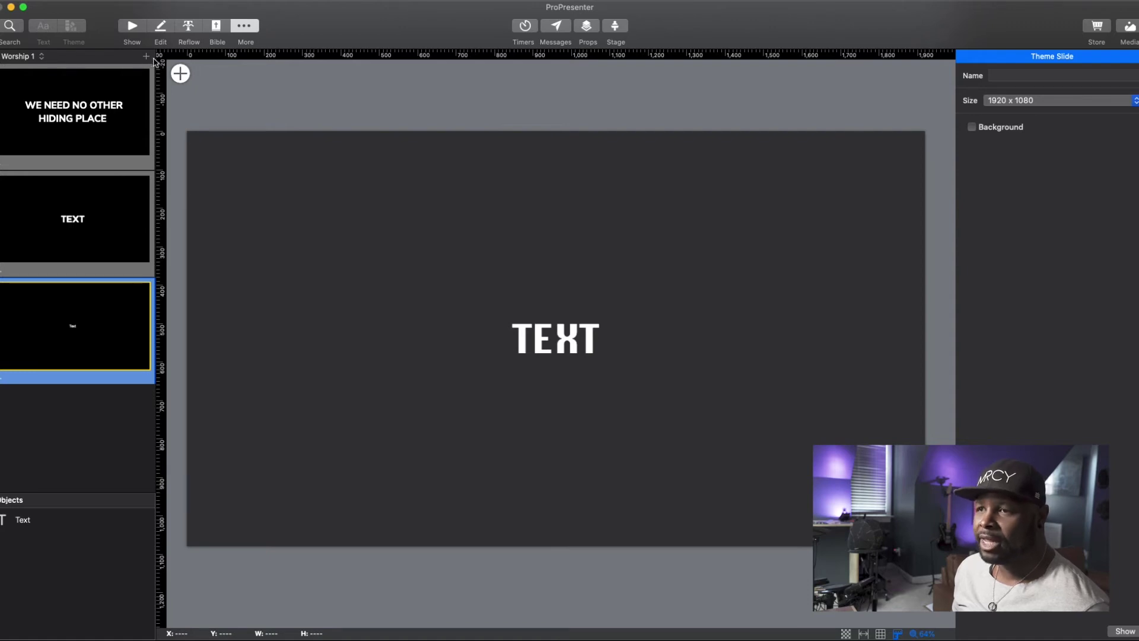
{"action": "left_click", "coordinate": [180, 73]}
{"action": "mouse_move", "coordinate": [232, 105]}
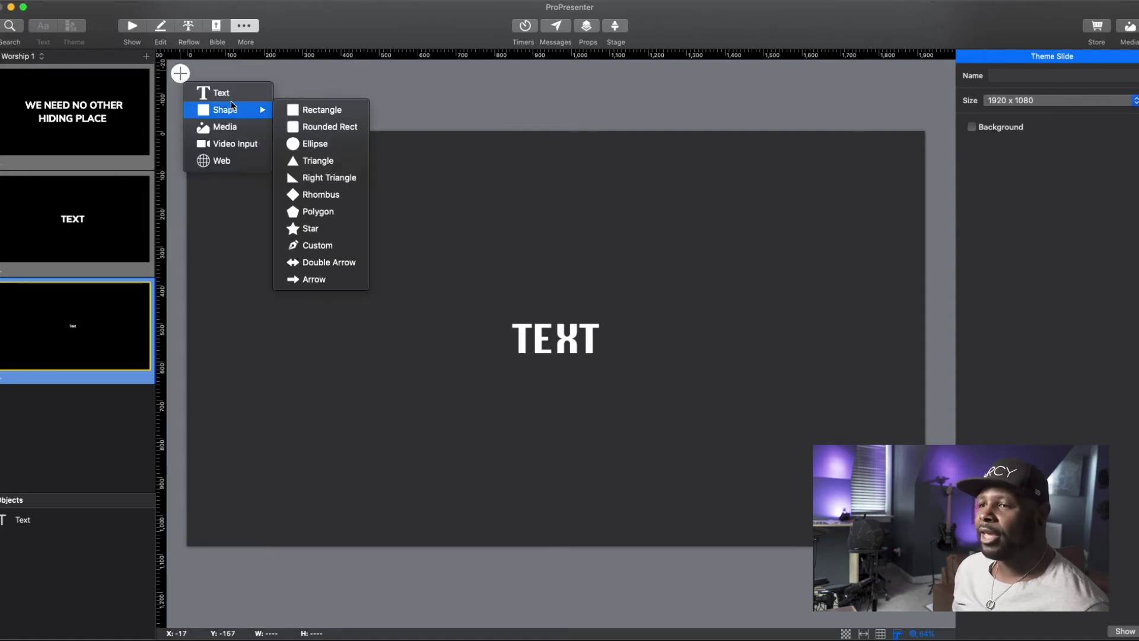
{"action": "left_click", "coordinate": [292, 109]}
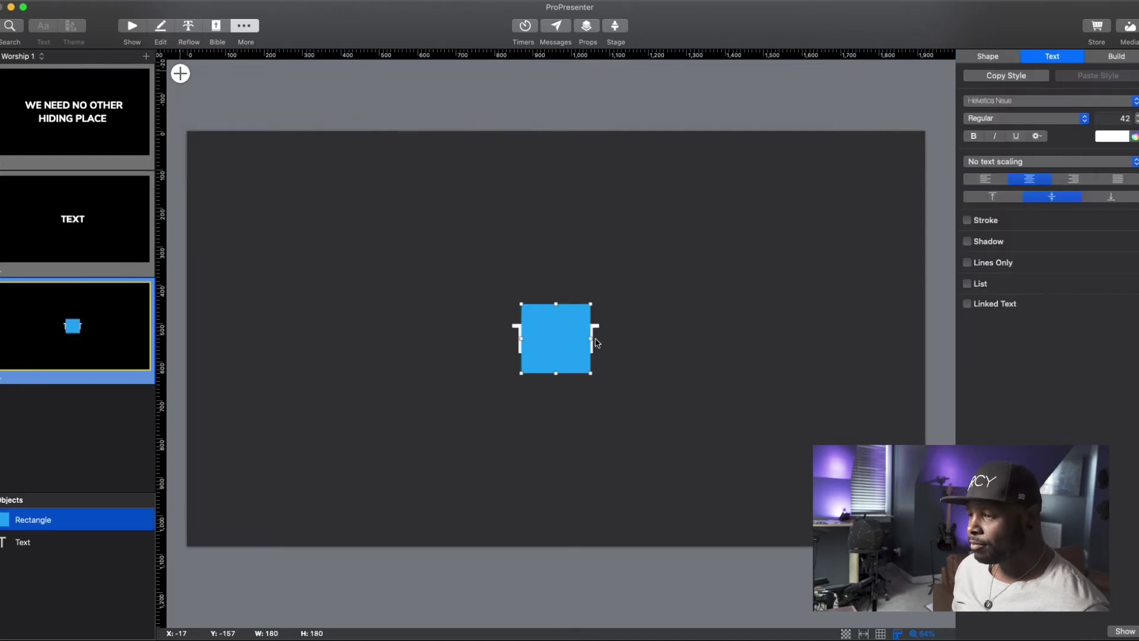
Step: Stretch the rectangle into a full-width 1977 by 414 band centred on the slide
{"action": "left_click_drag", "start_coordinate": [522, 307], "coordinate": [176, 297]}
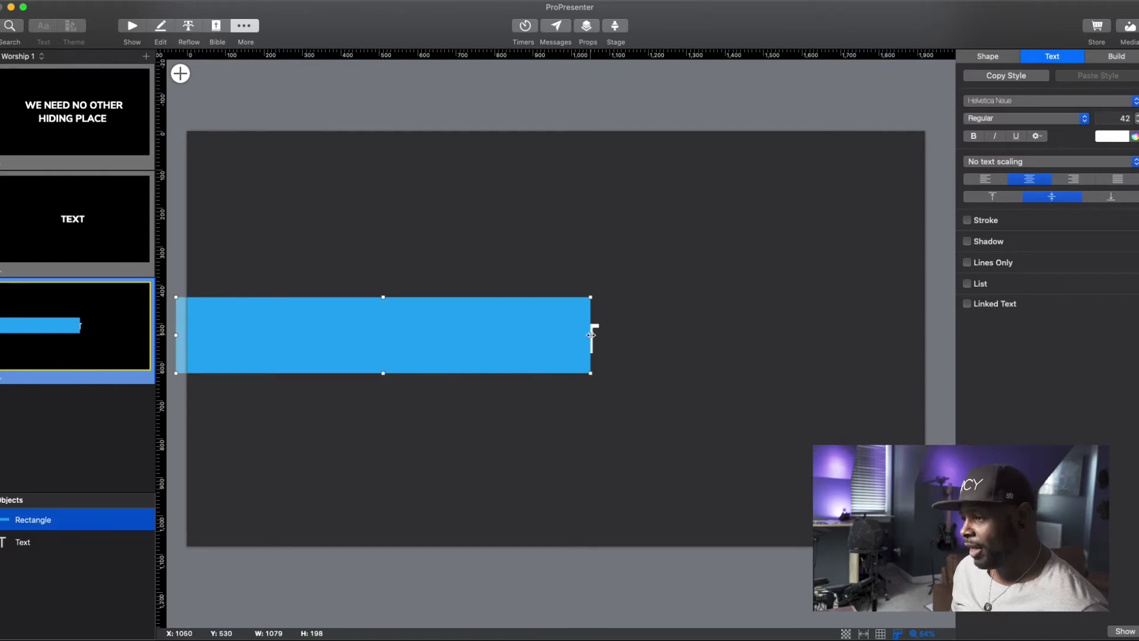
{"action": "left_click_drag", "start_coordinate": [591, 335], "coordinate": [937, 336]}
{"action": "left_click_drag", "start_coordinate": [557, 297], "coordinate": [557, 275]}
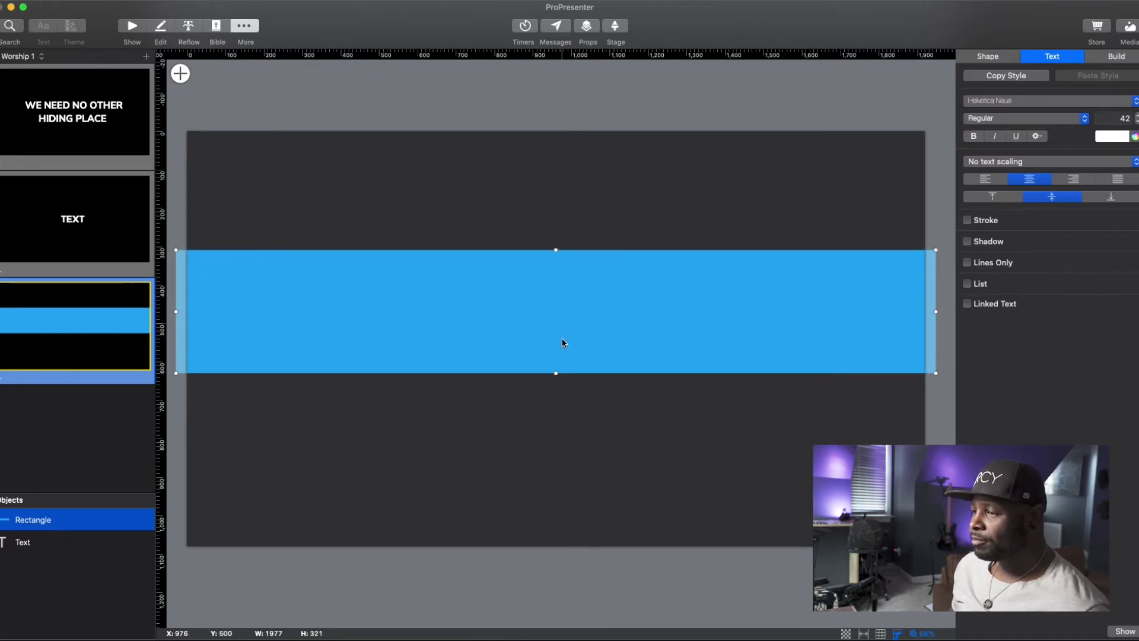
{"action": "left_click_drag", "start_coordinate": [556, 373], "coordinate": [557, 413]}
{"action": "left_click_drag", "start_coordinate": [590, 327], "coordinate": [591, 333]}
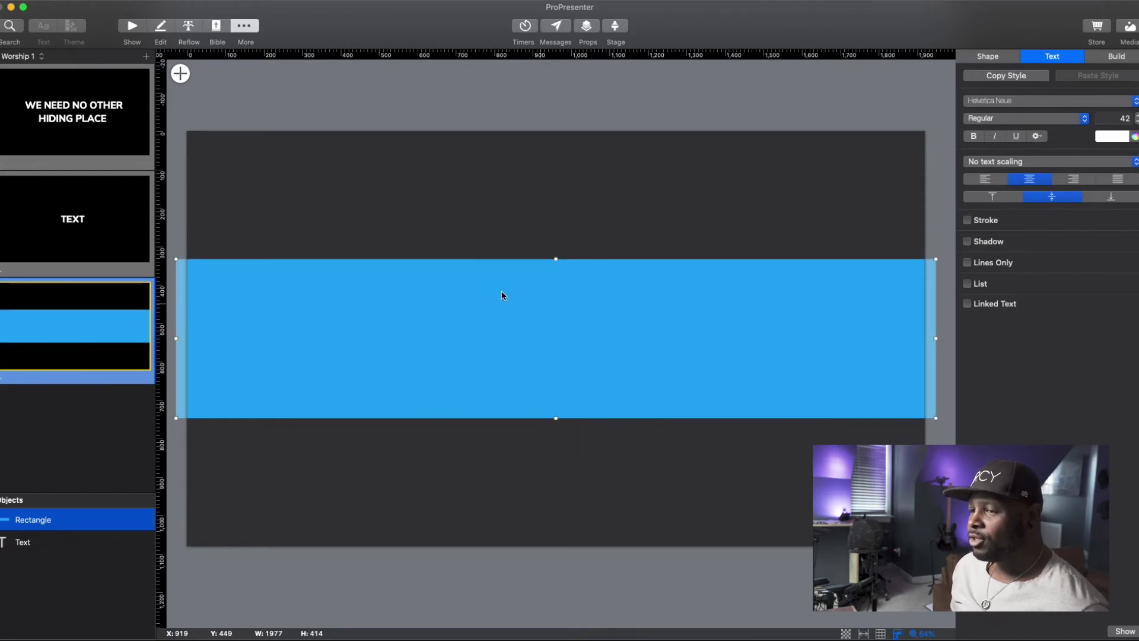
Step: Move the Rectangle below Text in the Objects list so TEXT sits atop the band
{"action": "left_click", "coordinate": [445, 444]}
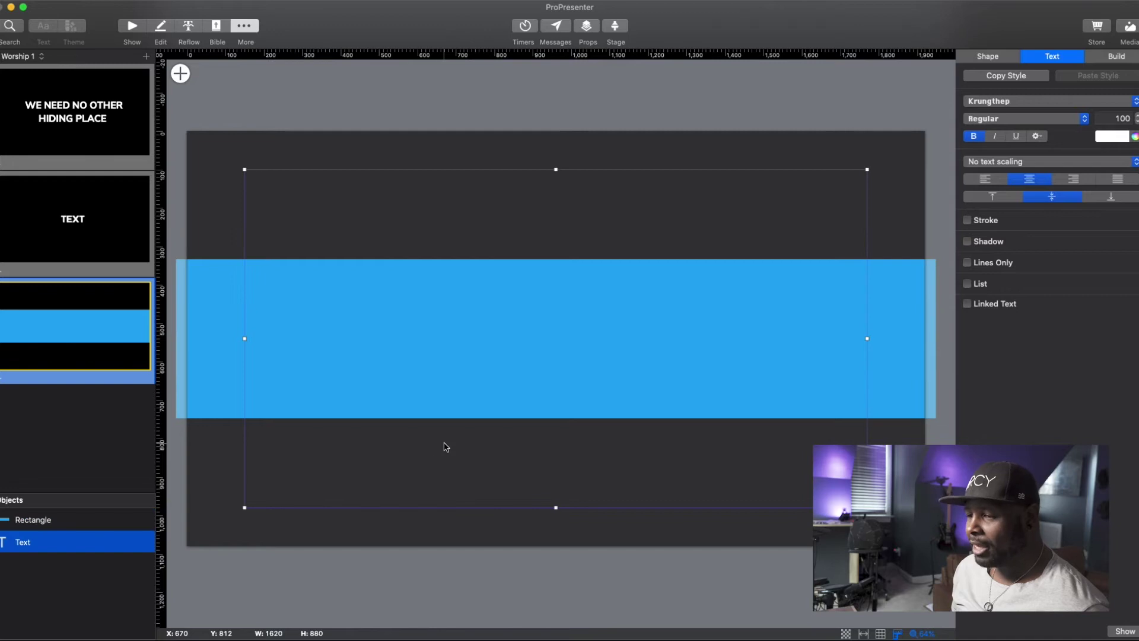
{"action": "left_click", "coordinate": [198, 487]}
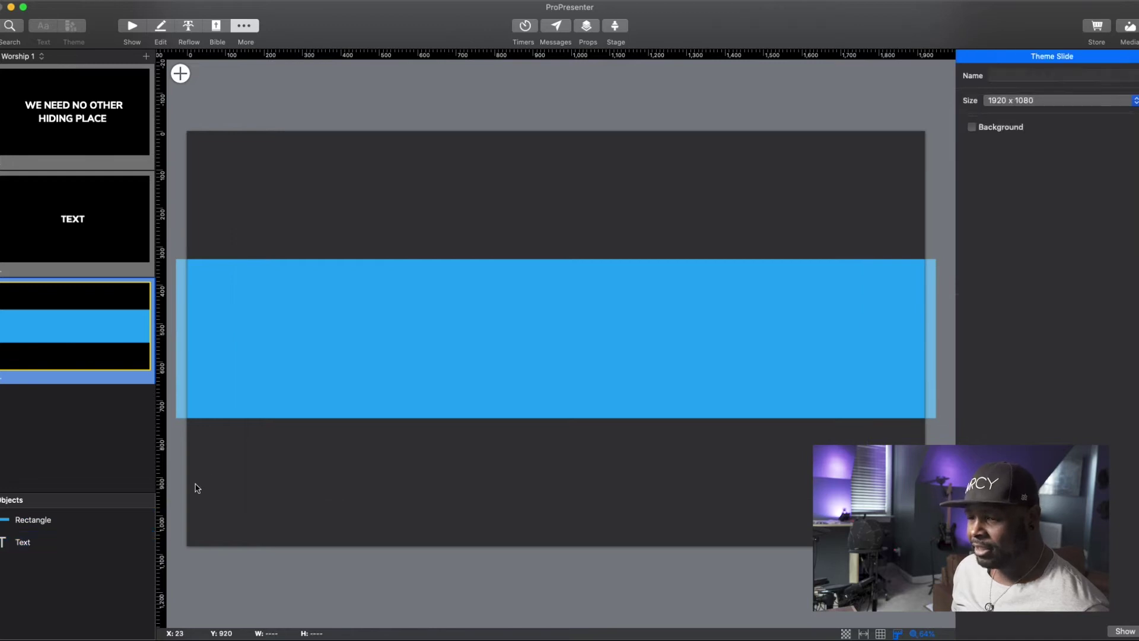
{"action": "left_click", "coordinate": [26, 525]}
{"action": "left_click_drag", "start_coordinate": [26, 524], "coordinate": [27, 556]}
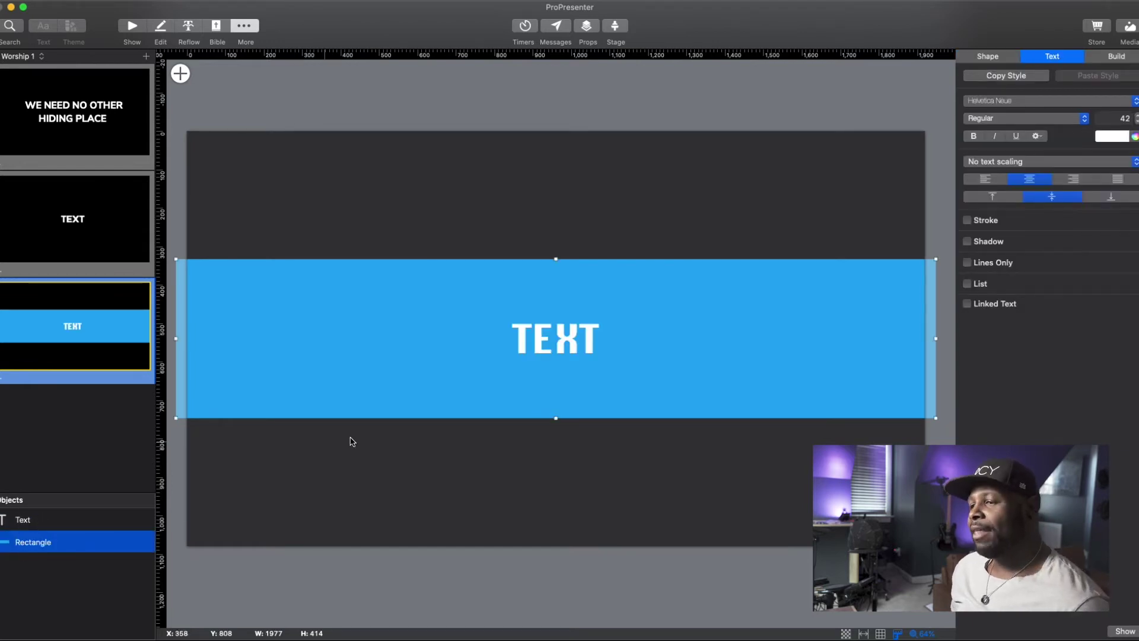
{"action": "left_click", "coordinate": [575, 473]}
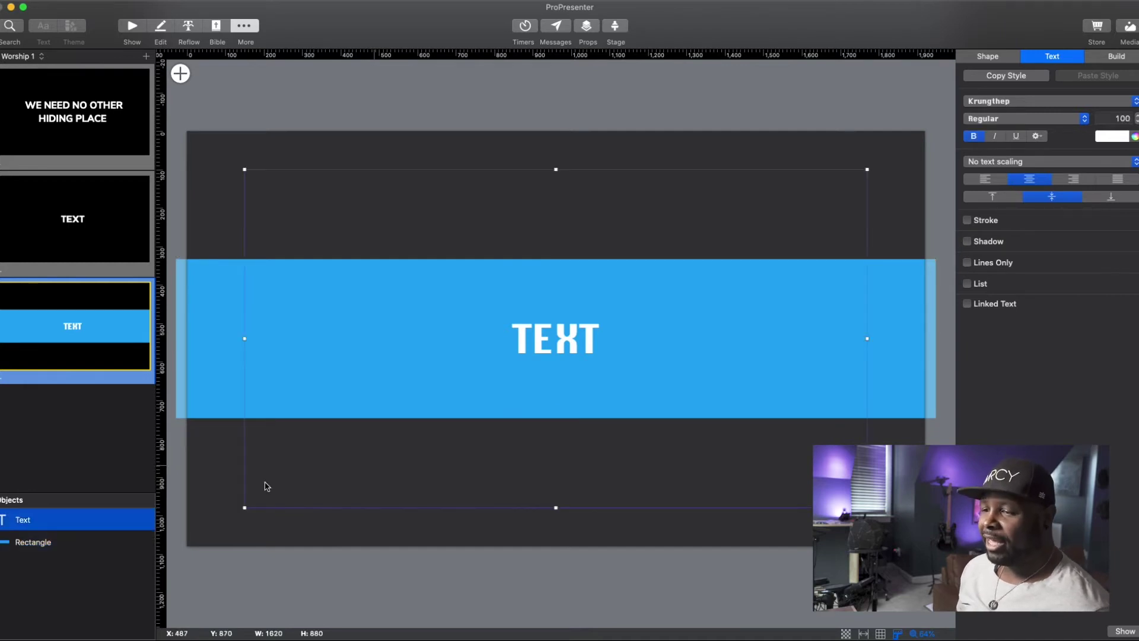
{"action": "left_click", "coordinate": [191, 539]}
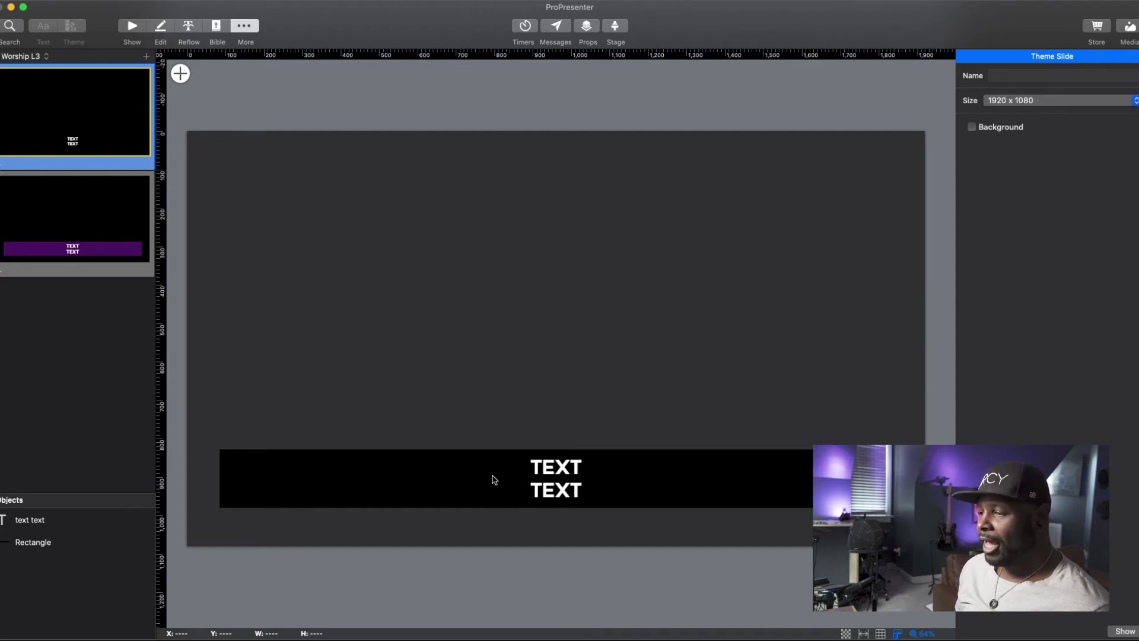
Step: Inspect the Worship L3 two-line text and black bar, then open the purple-bar slide
{"action": "left_click", "coordinate": [566, 473]}
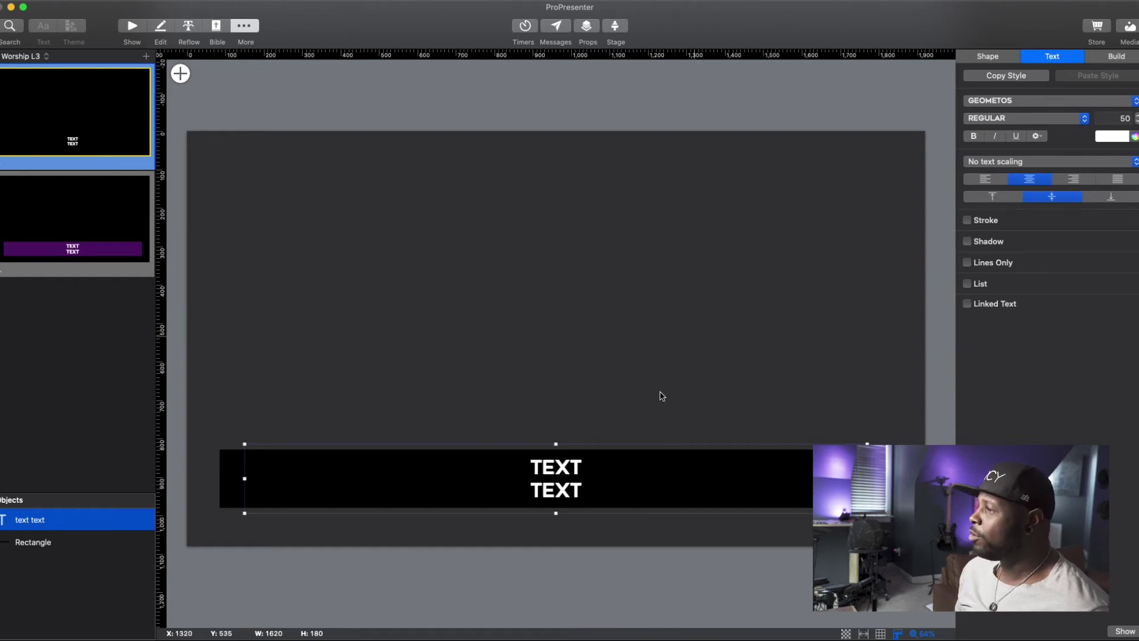
{"action": "left_click", "coordinate": [230, 496]}
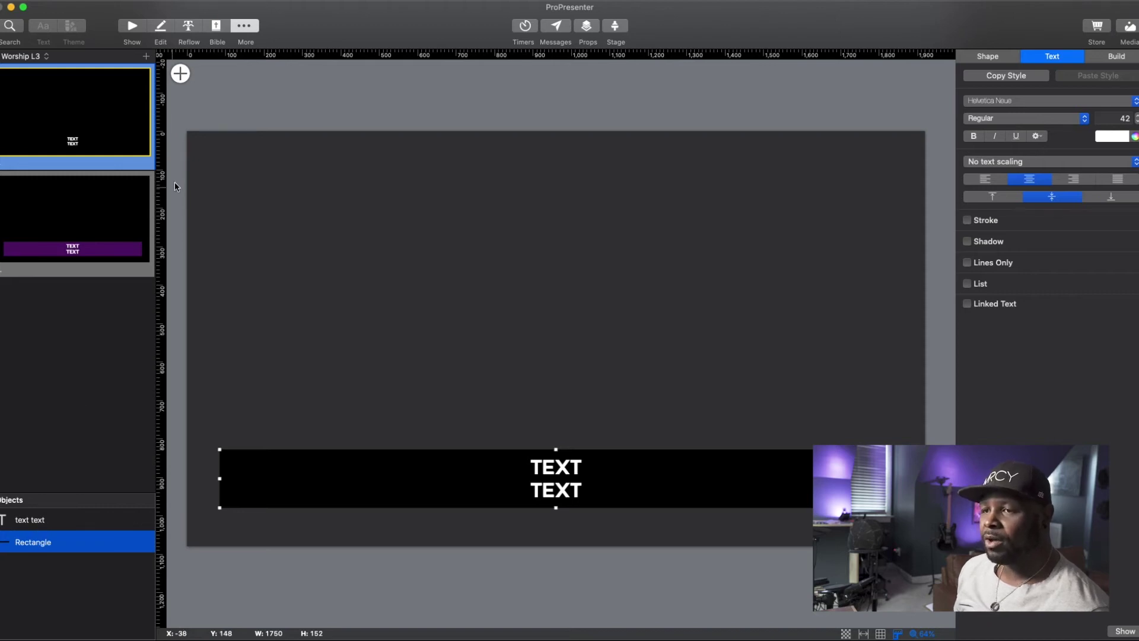
{"action": "left_click", "coordinate": [87, 218]}
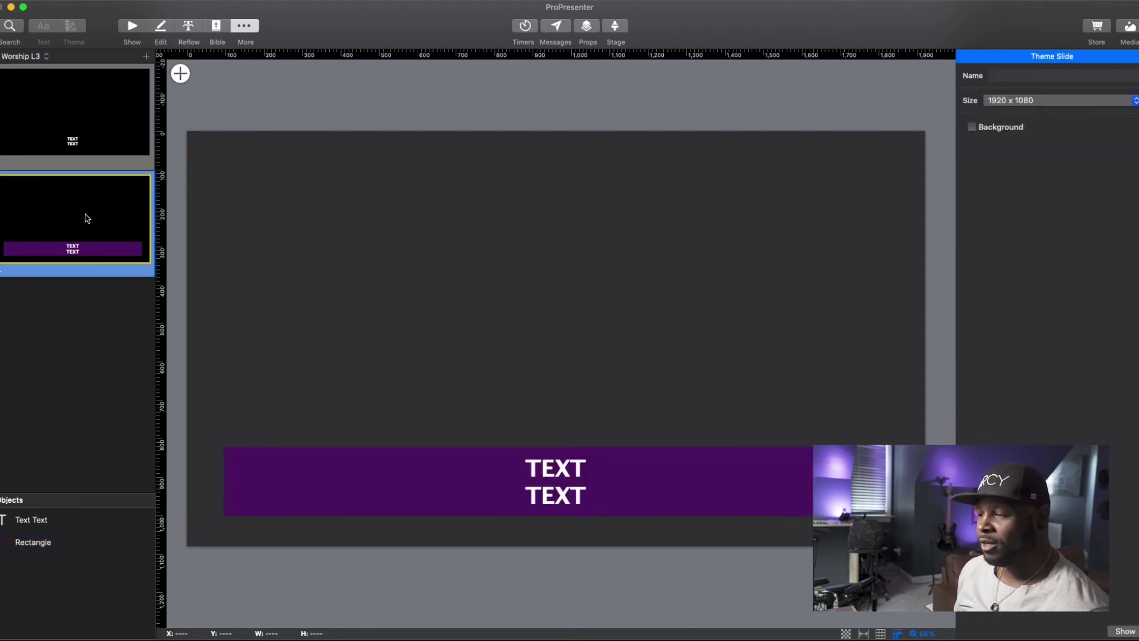
Step: Add a new text box and shrink it at the purple bar's lower right
{"action": "left_click", "coordinate": [181, 75]}
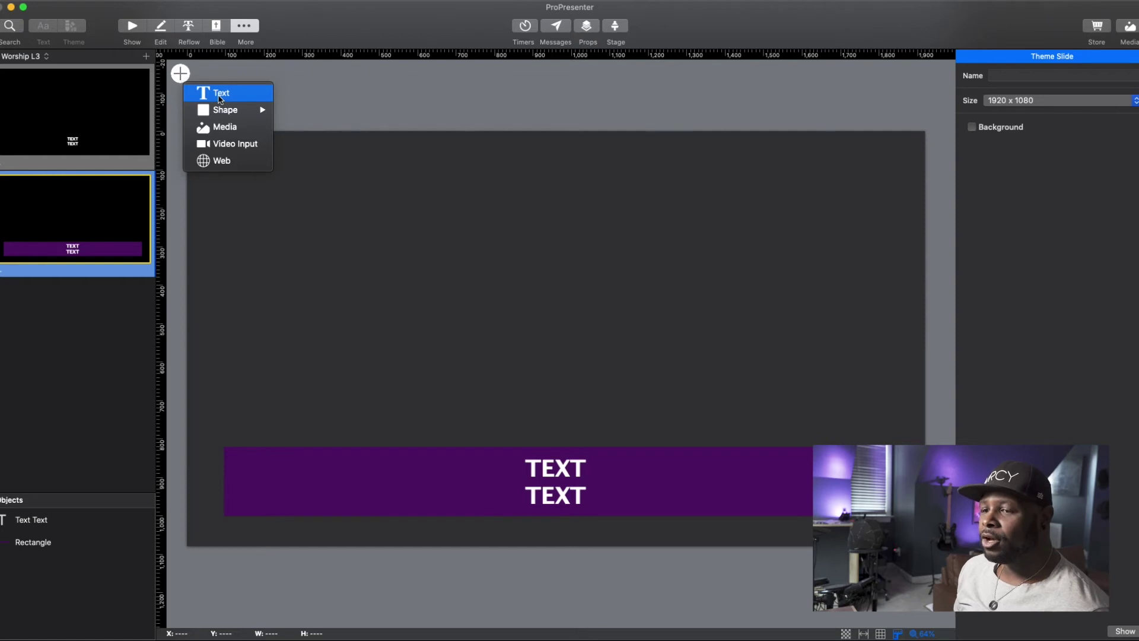
{"action": "left_click", "coordinate": [218, 96]}
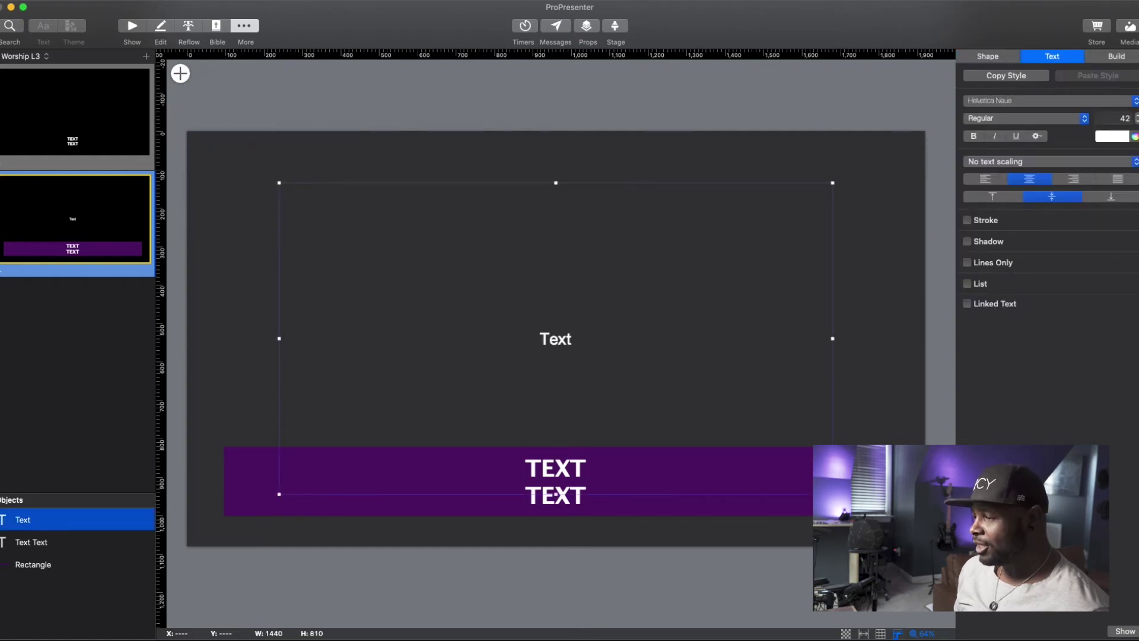
{"action": "left_click_drag", "start_coordinate": [833, 494], "coordinate": [838, 518]}
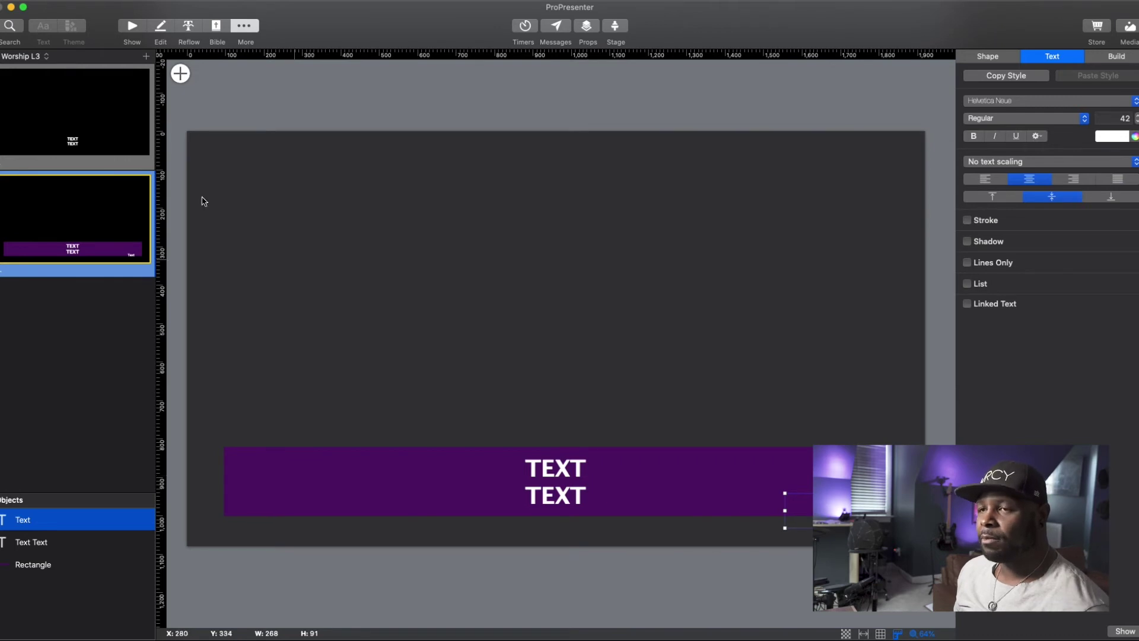
Step: Switch to the Message L3 theme and open its Lower Third Scripture slide
{"action": "left_click", "coordinate": [46, 57]}
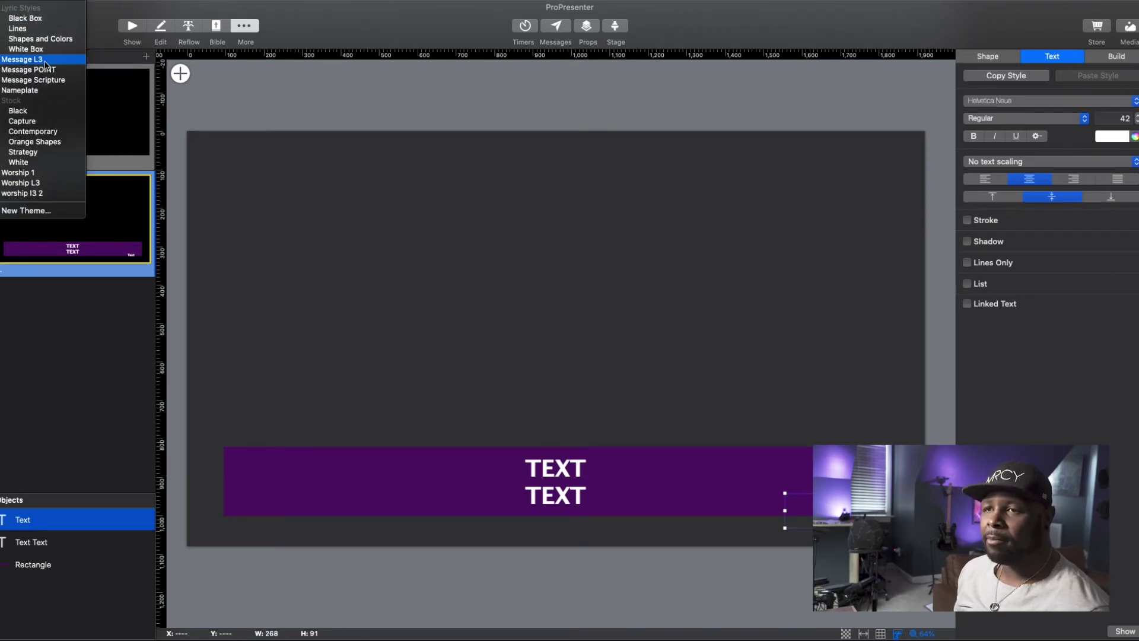
{"action": "left_click", "coordinate": [46, 60]}
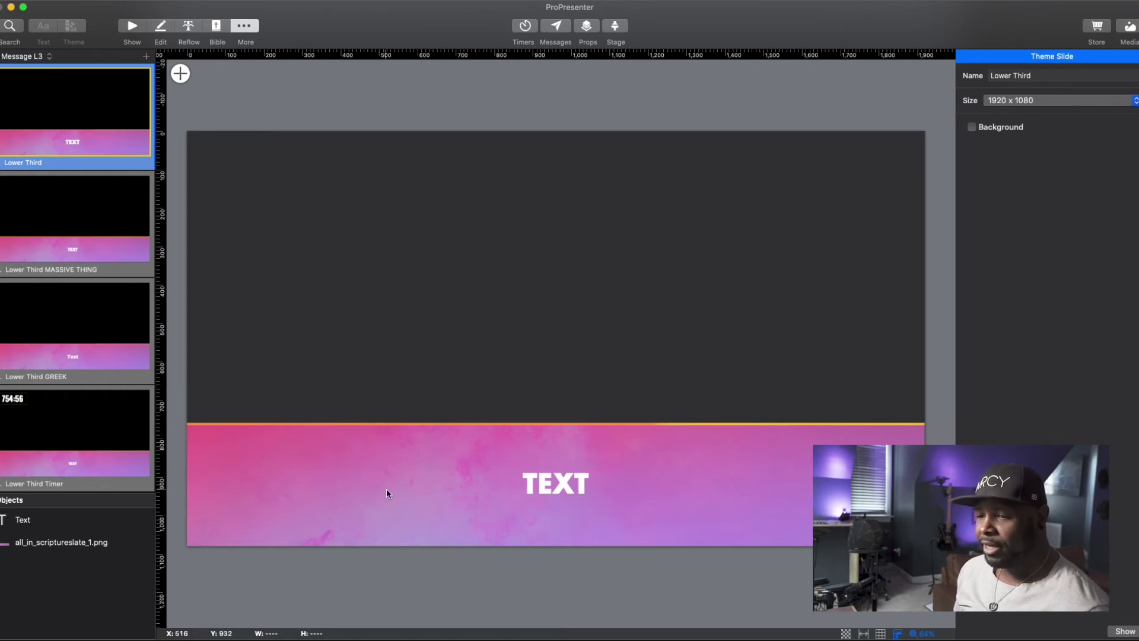
{"action": "left_click", "coordinate": [33, 525]}
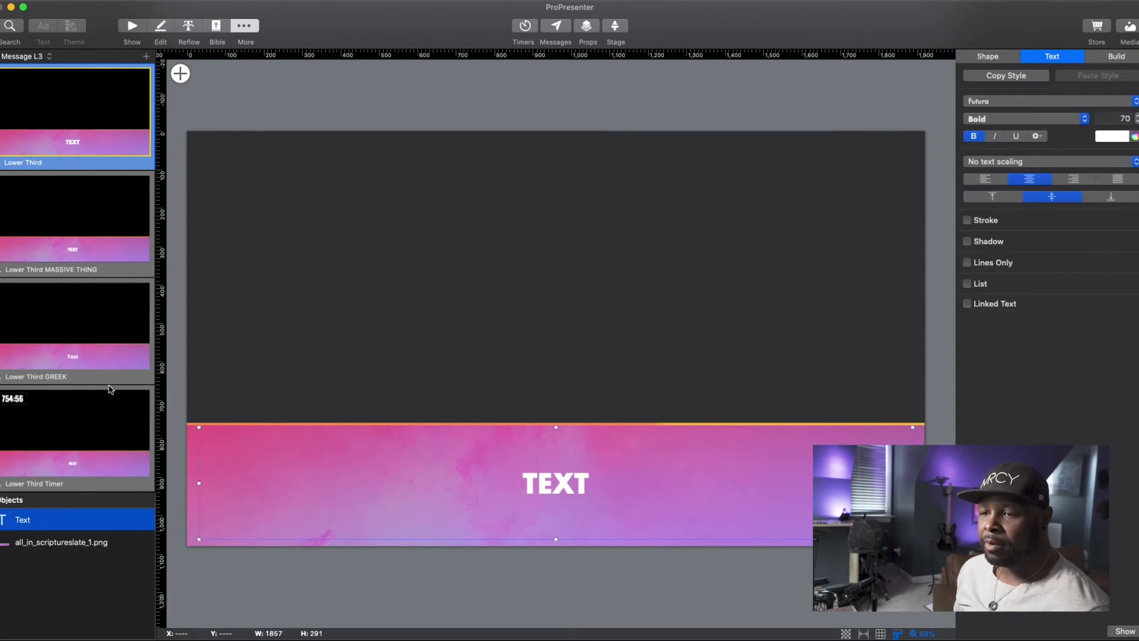
{"action": "scroll", "coordinate": [109, 385], "scroll_direction": "down", "scroll_amount": 5}
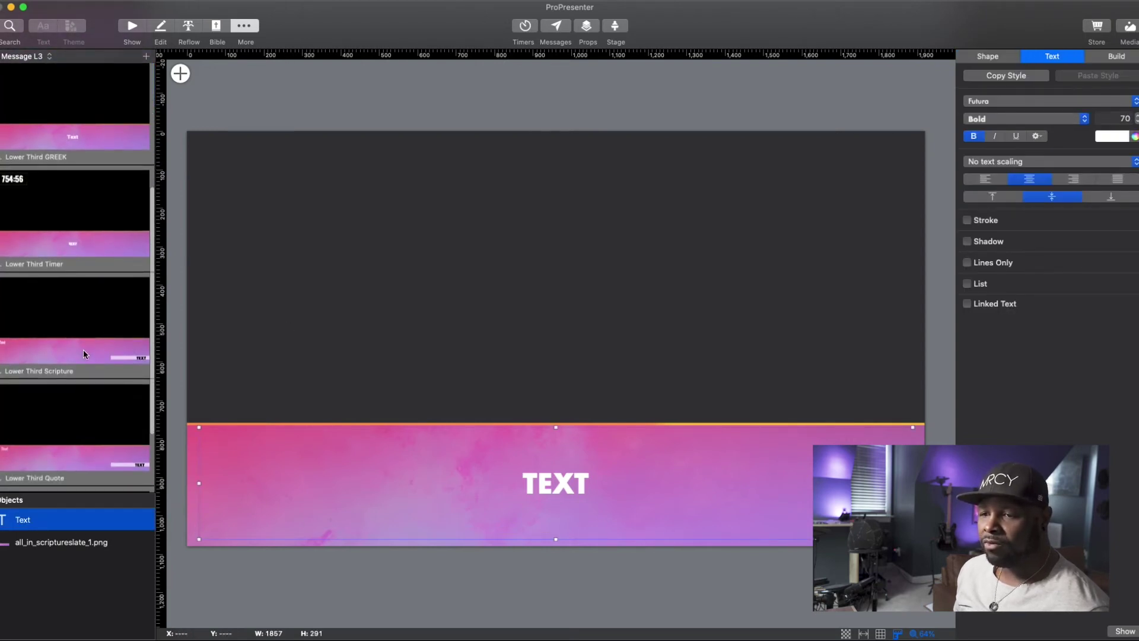
{"action": "left_click", "coordinate": [83, 351]}
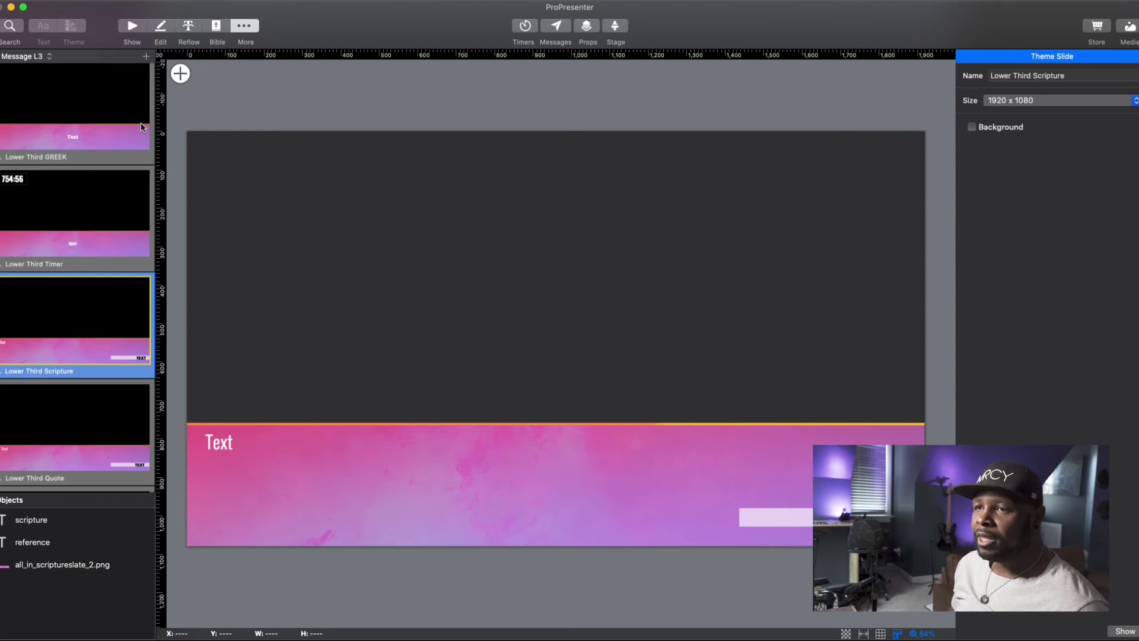
Step: Put the Message Slides 'Whatever you do' scripture slide live and open it for editing
{"action": "left_click", "coordinate": [133, 26]}
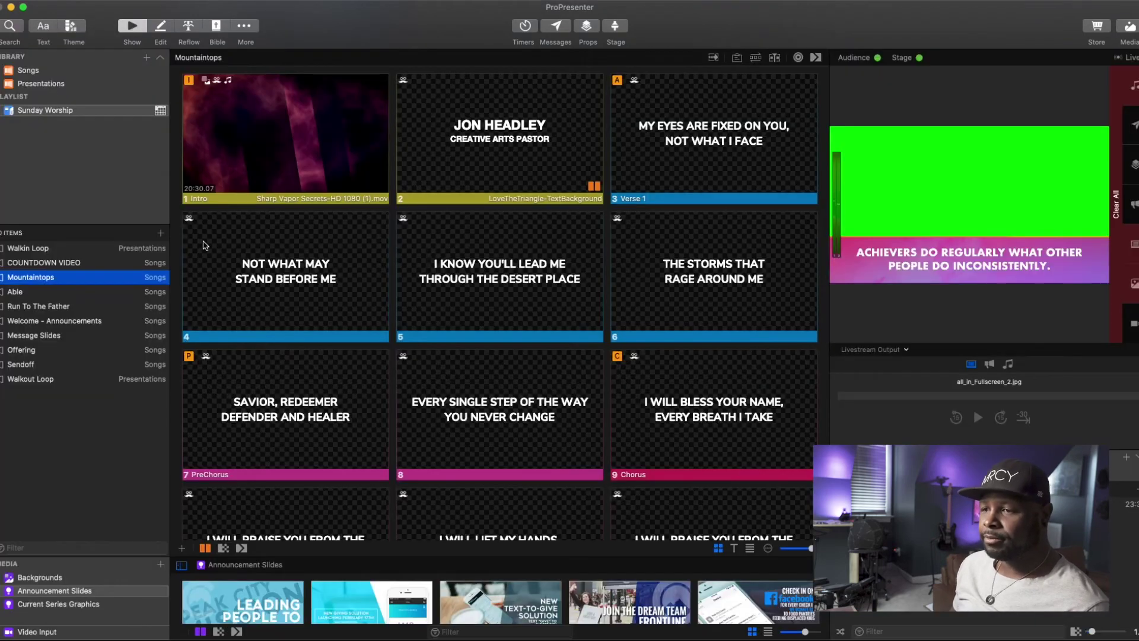
{"action": "left_click", "coordinate": [35, 337]}
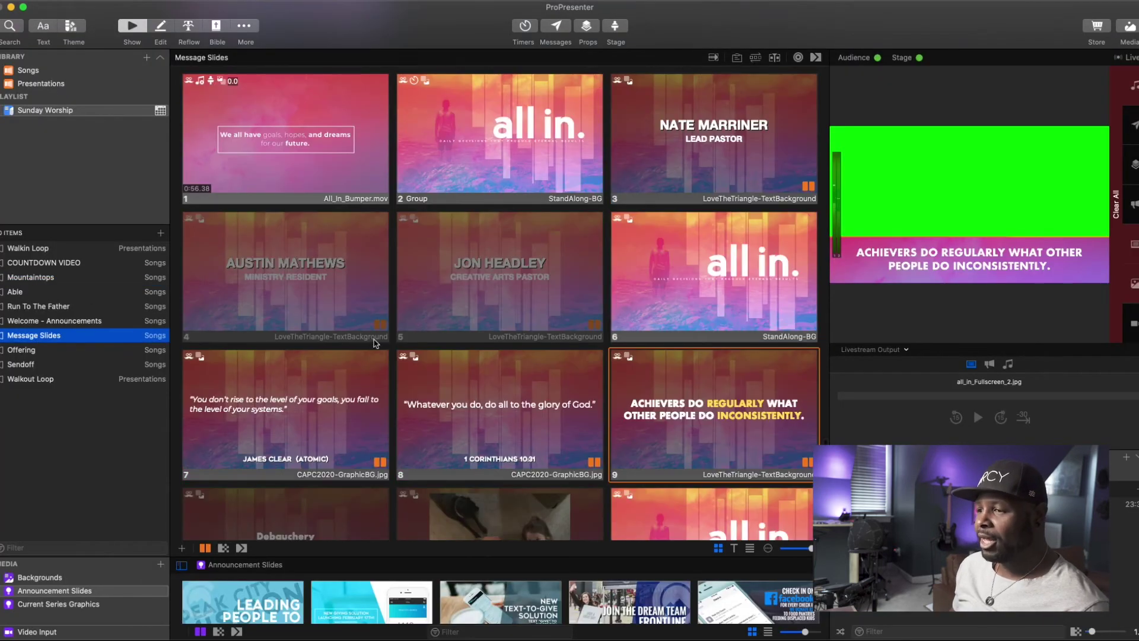
{"action": "left_click", "coordinate": [498, 408]}
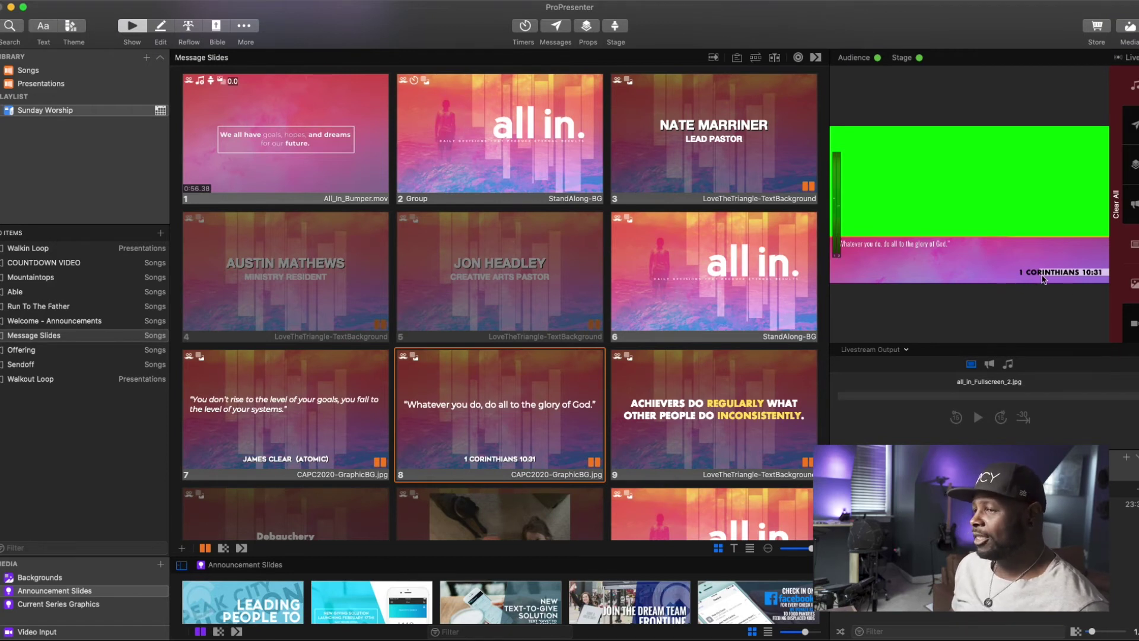
{"action": "right_click", "coordinate": [510, 398]}
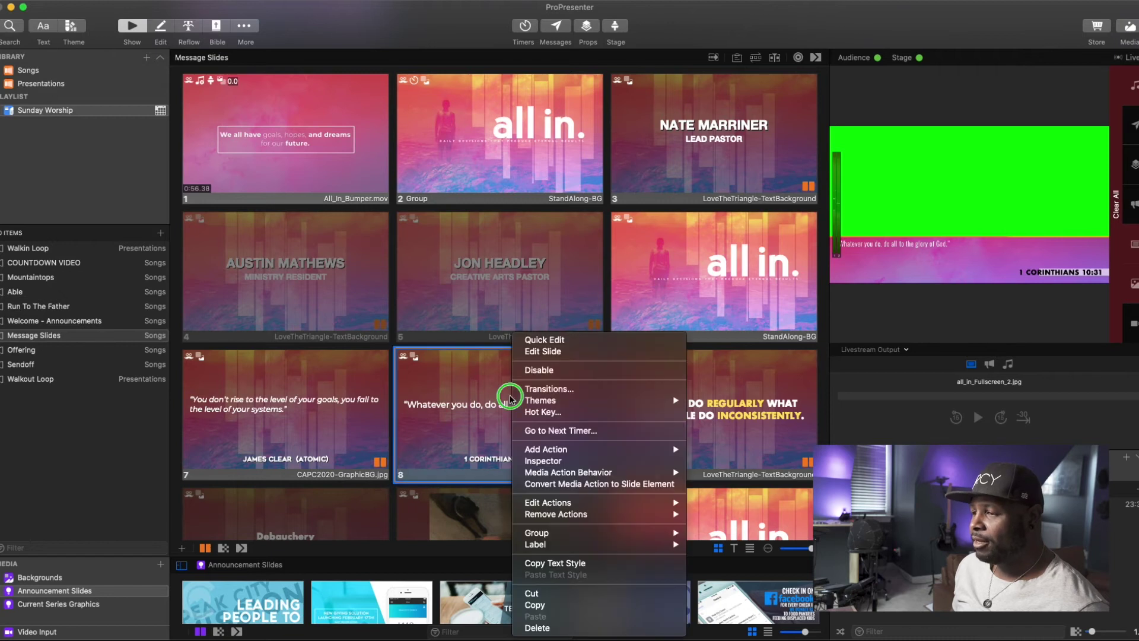
{"action": "left_click", "coordinate": [539, 277]}
Step: Check the scripture and reference boxes' Shape position and size, then switch to the Theme Editor
{"action": "left_click", "coordinate": [456, 322]}
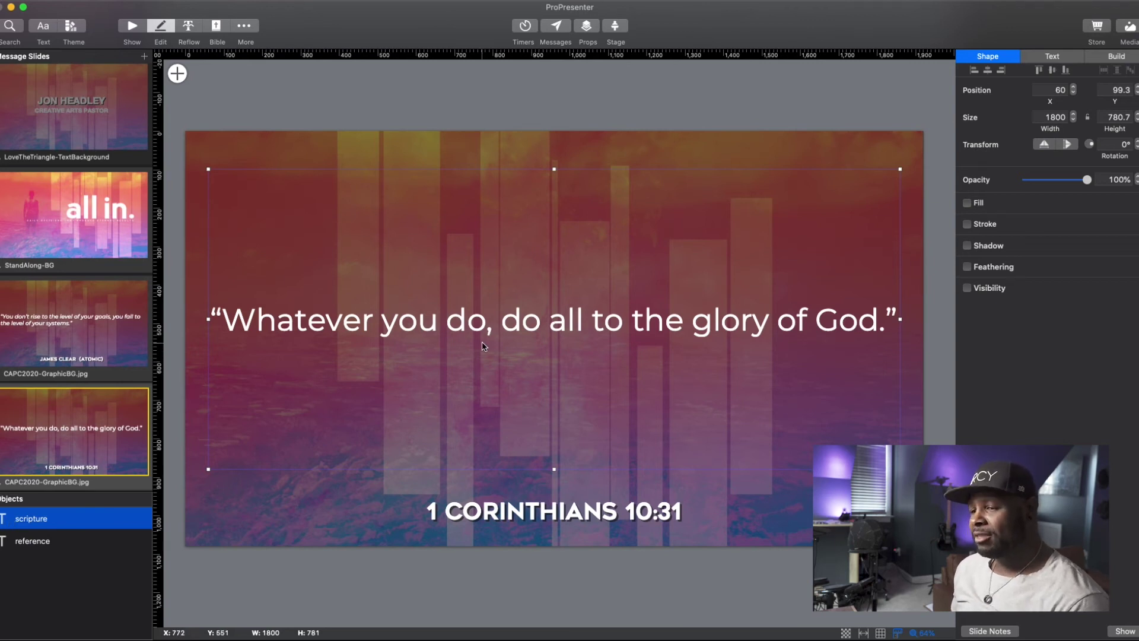
{"action": "left_click", "coordinate": [38, 544]}
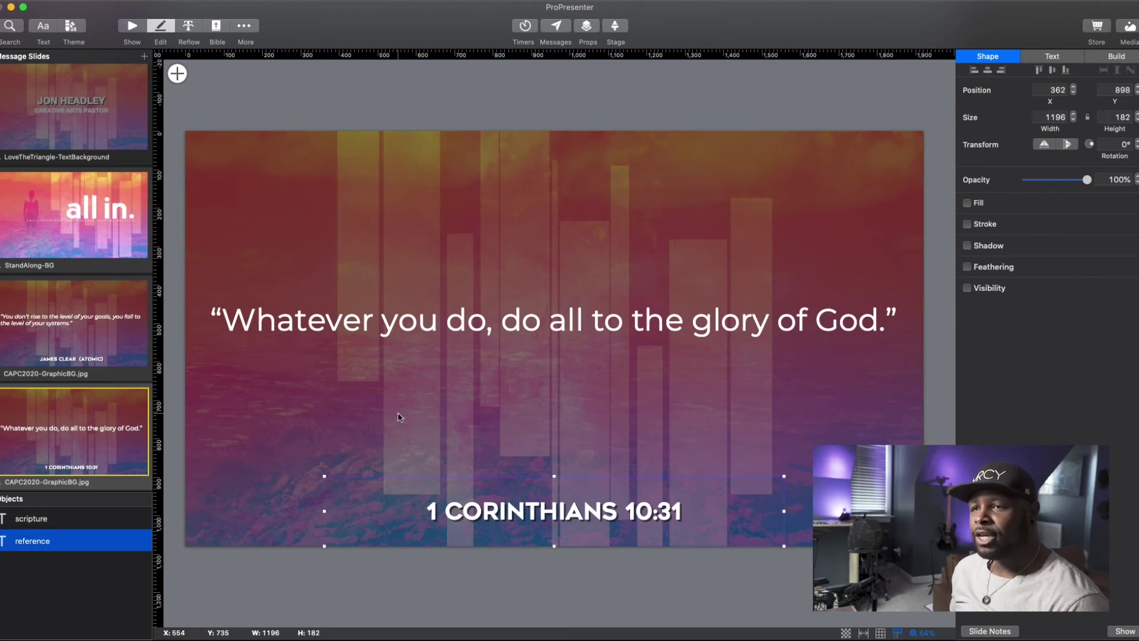
{"action": "left_click", "coordinate": [246, 27]}
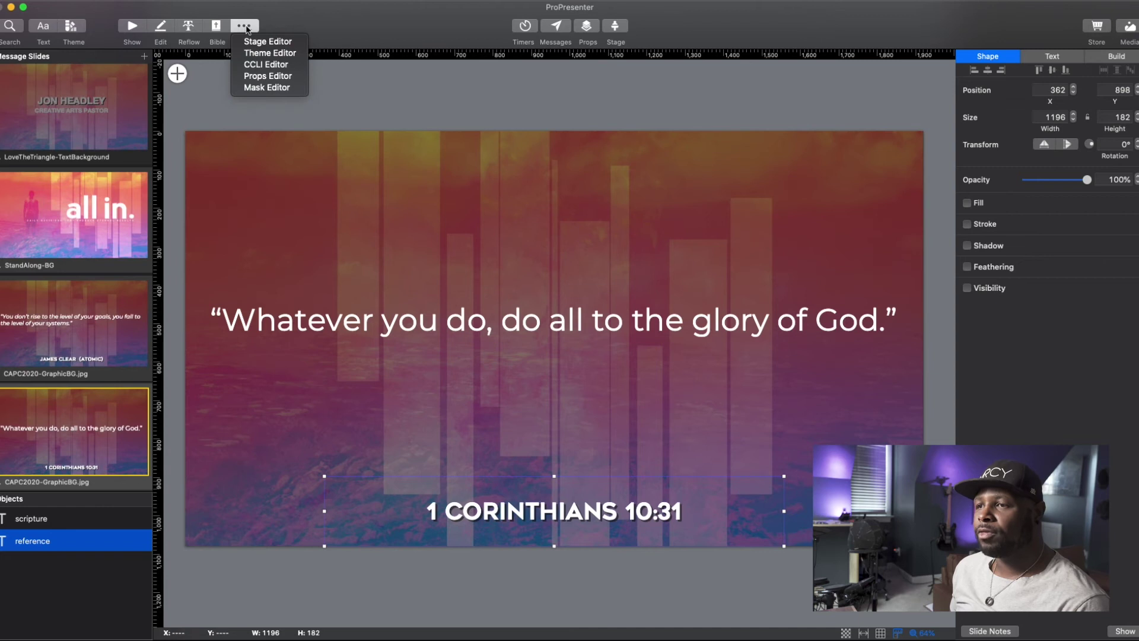
{"action": "left_click", "coordinate": [259, 58]}
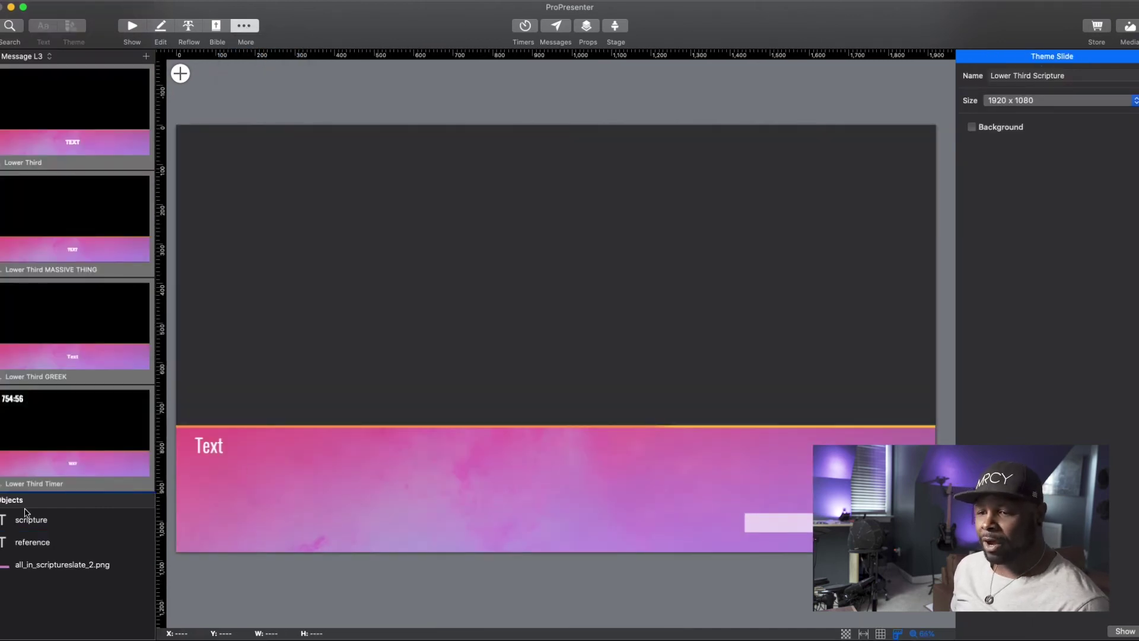
Step: Compare the scripture text style (Oswald Light 45) against the reference text style (Futura Bold 45)
{"action": "mouse_move", "coordinate": [45, 525]}
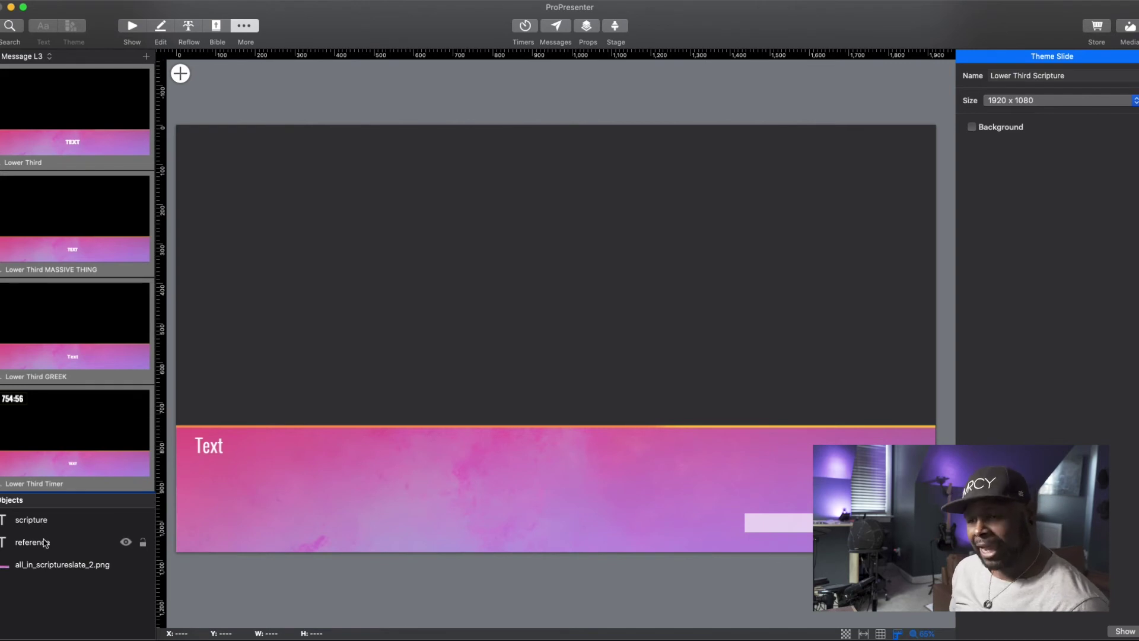
{"action": "left_click", "coordinate": [239, 449]}
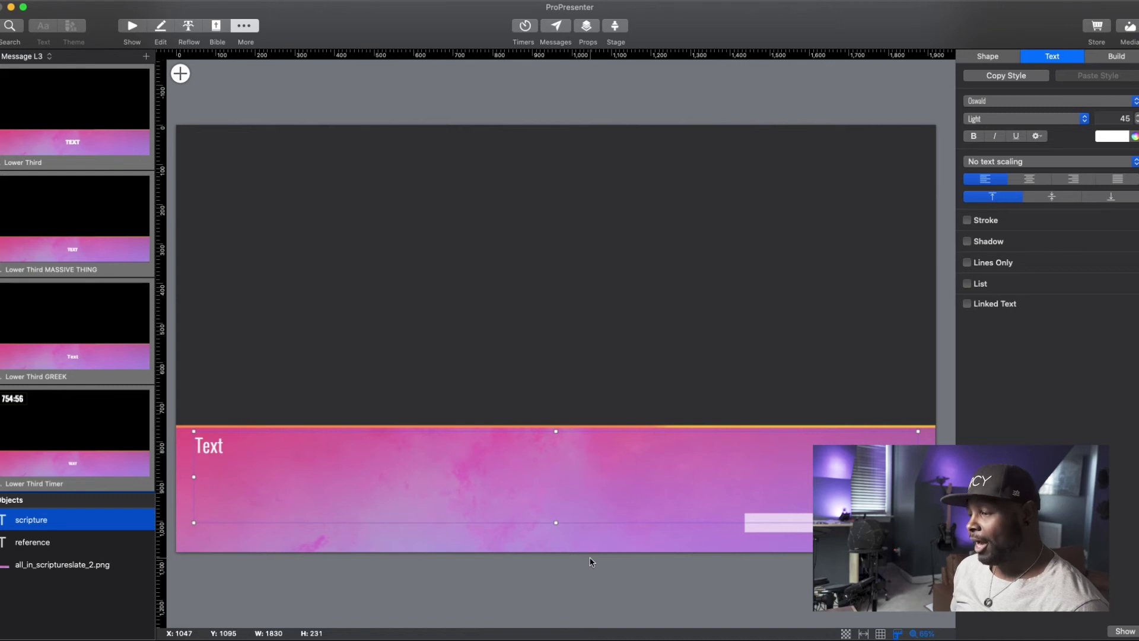
{"action": "left_click", "coordinate": [33, 541]}
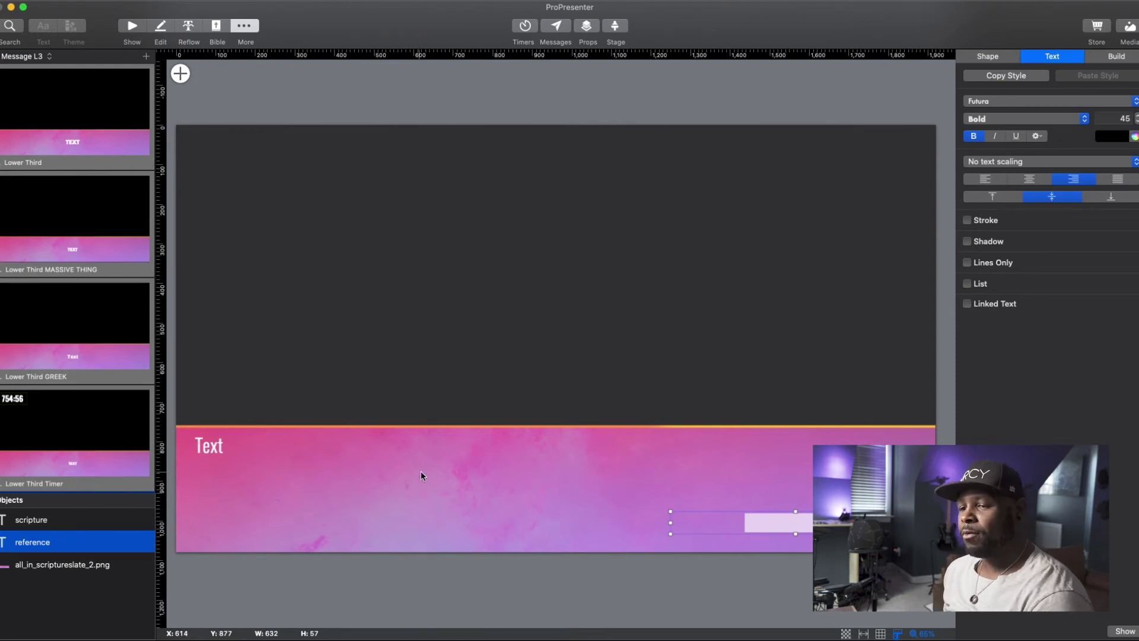
{"action": "left_click", "coordinate": [226, 449]}
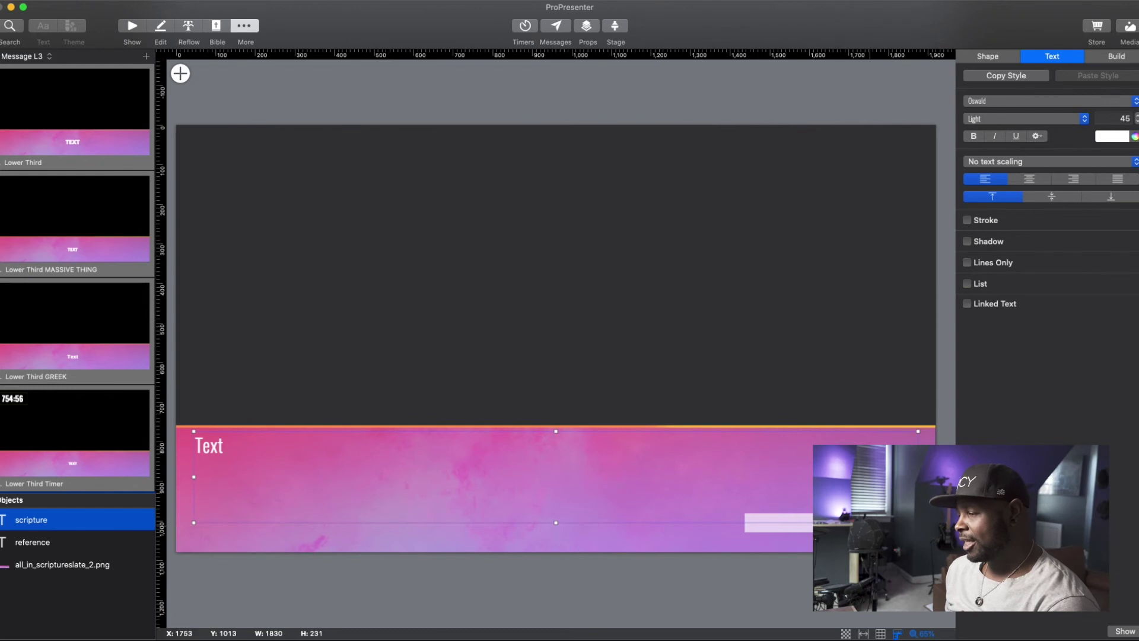
{"action": "left_click", "coordinate": [771, 525]}
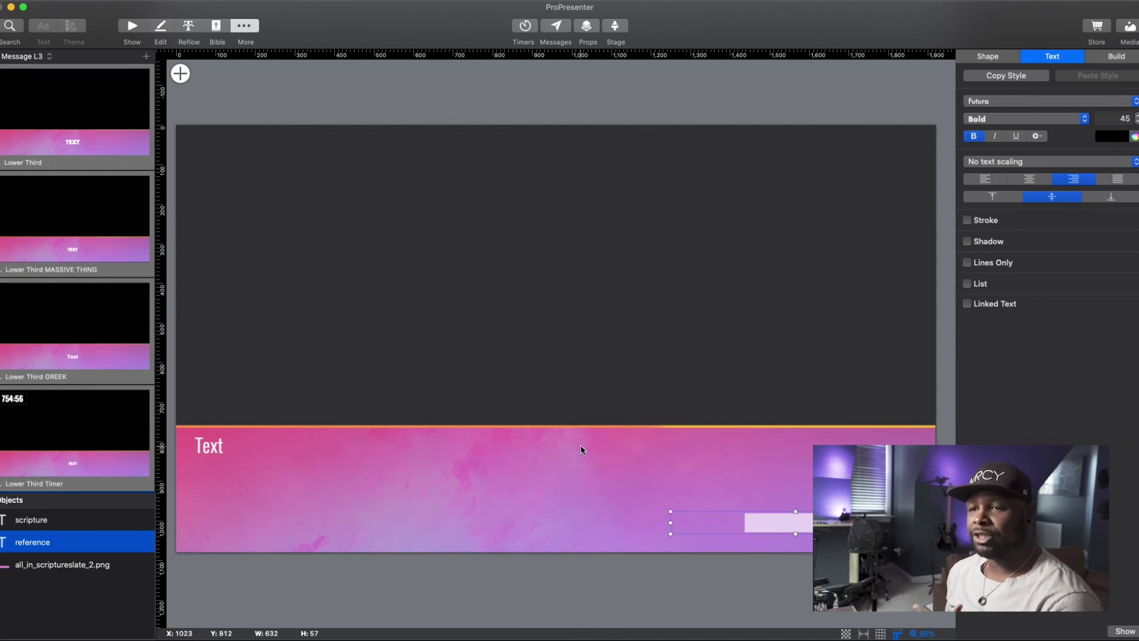
Step: Switch to the Nameplate theme, inspect its Title, banner image and Name styles, then return to Show
{"action": "left_click", "coordinate": [51, 56]}
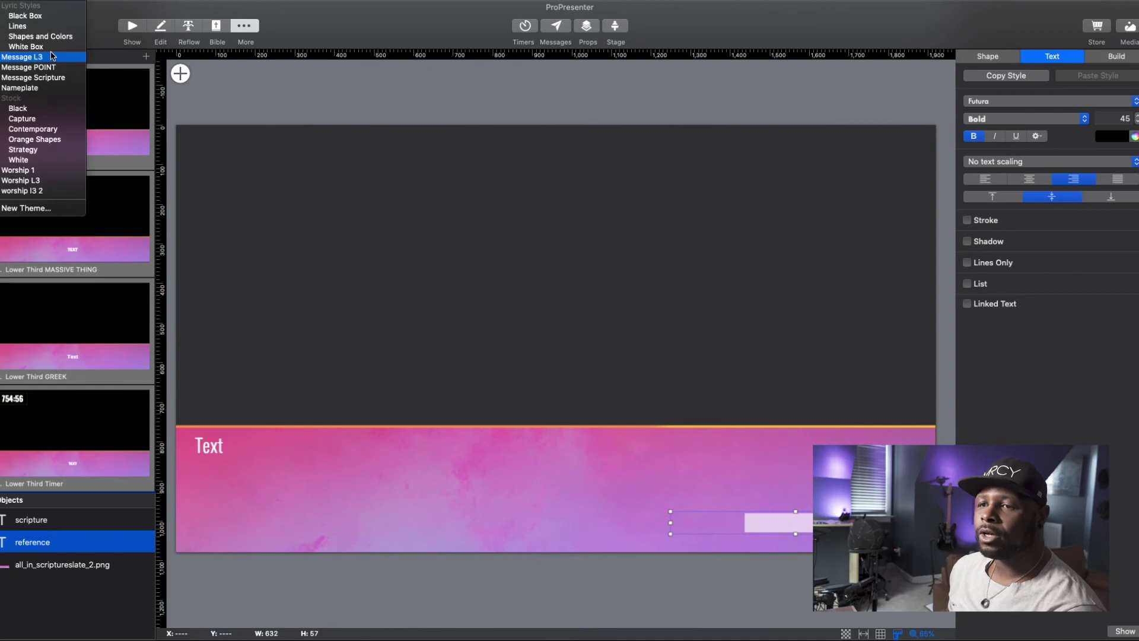
{"action": "left_click", "coordinate": [43, 95]}
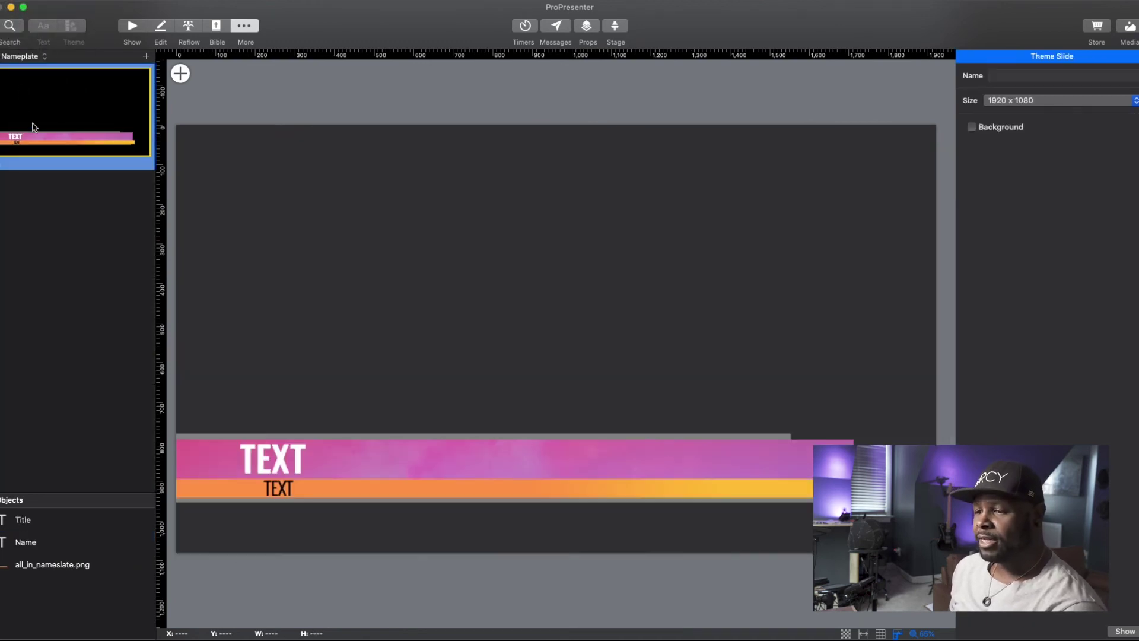
{"action": "left_click", "coordinate": [281, 470]}
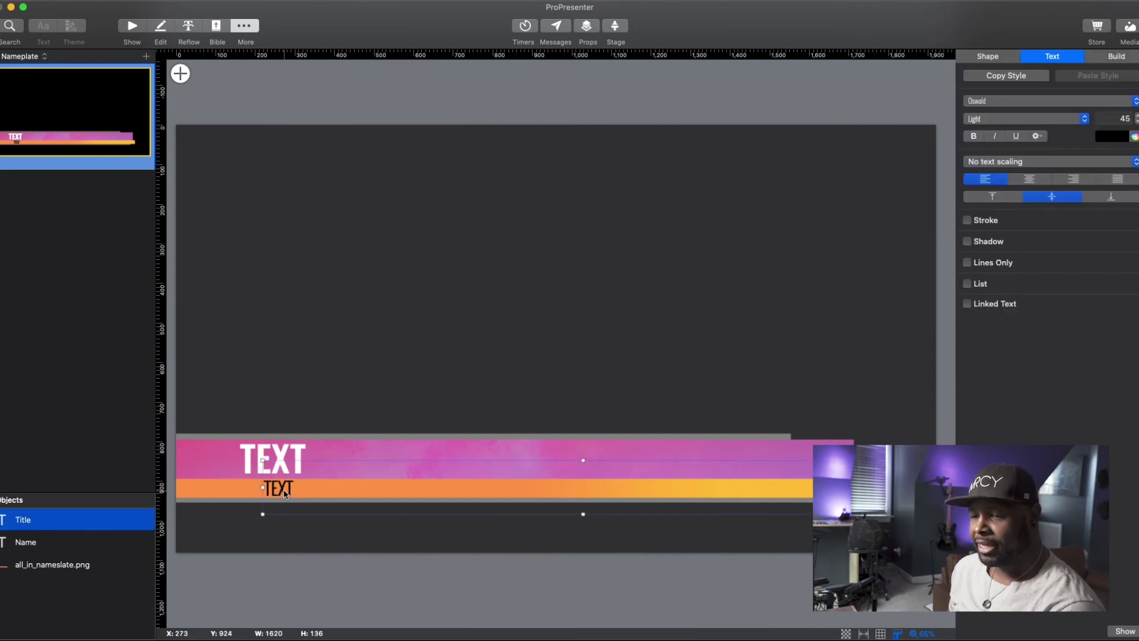
{"action": "left_click", "coordinate": [236, 455]}
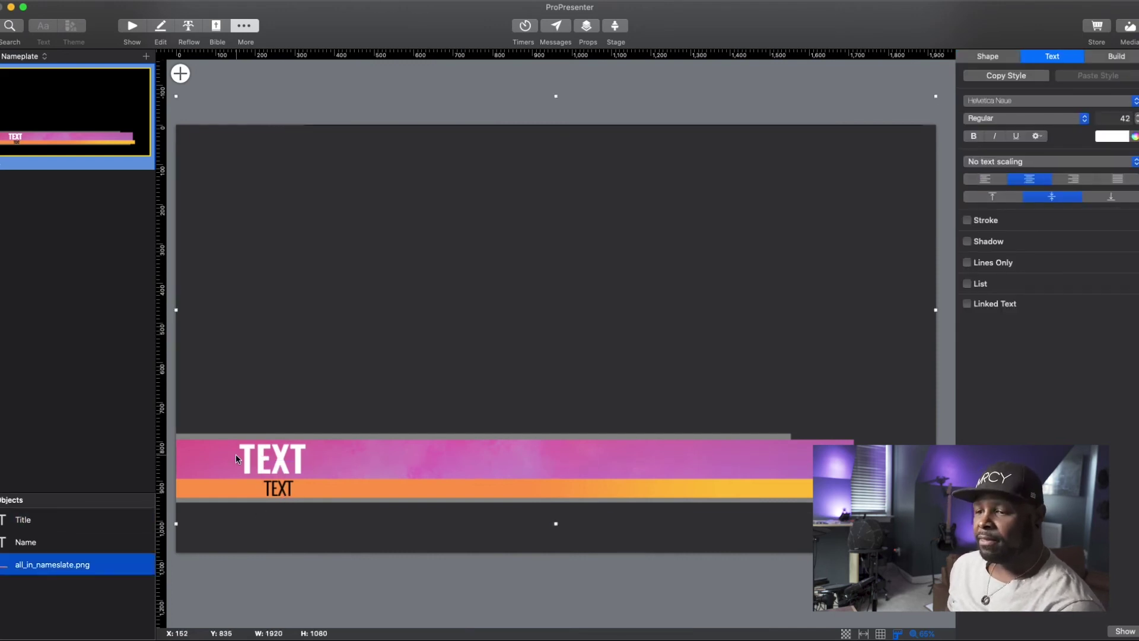
{"action": "left_click", "coordinate": [272, 455]}
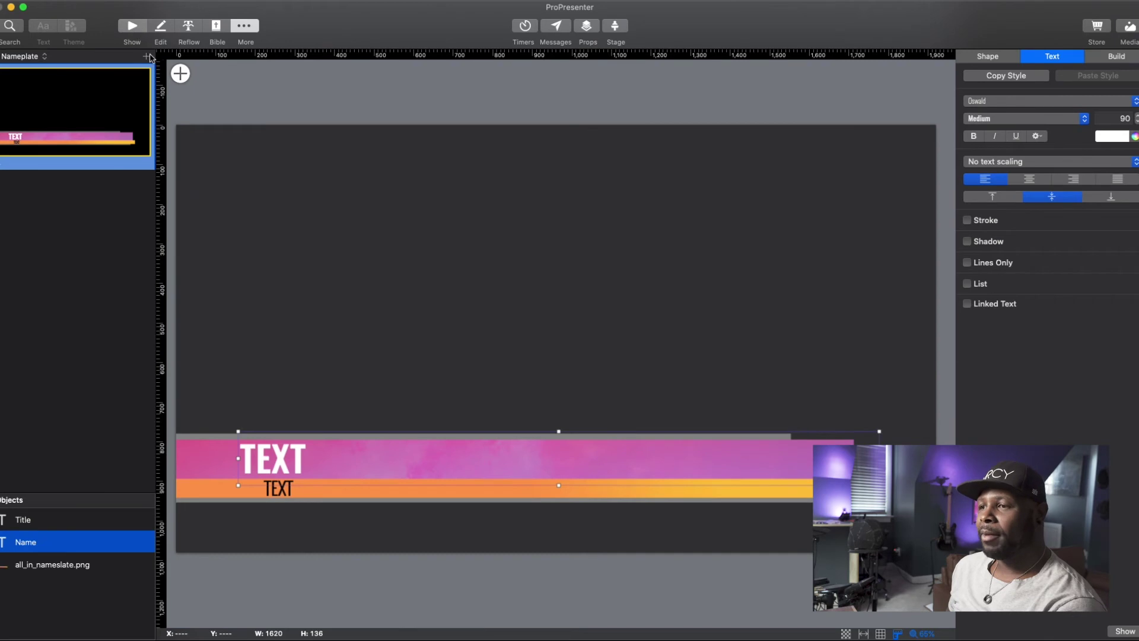
{"action": "key", "text": "super+1"}
Step: Put the pastor's nameplate slide live and inspect its name and CREATIVE ARTS PASTOR text boxes
{"action": "left_click", "coordinate": [479, 261]}
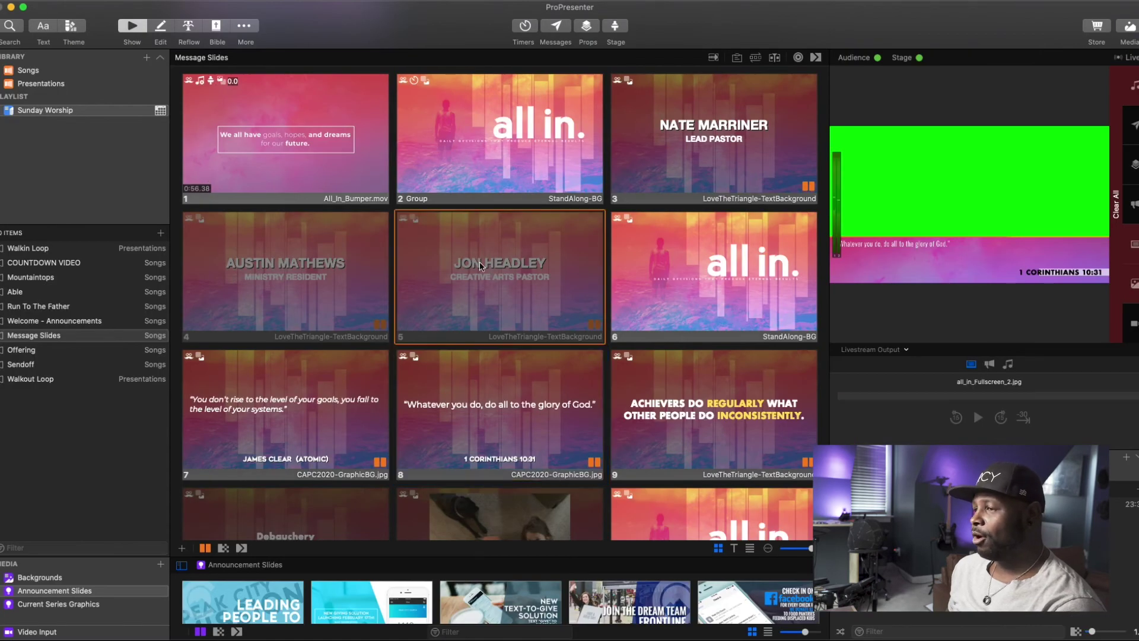
{"action": "right_click", "coordinate": [515, 273]}
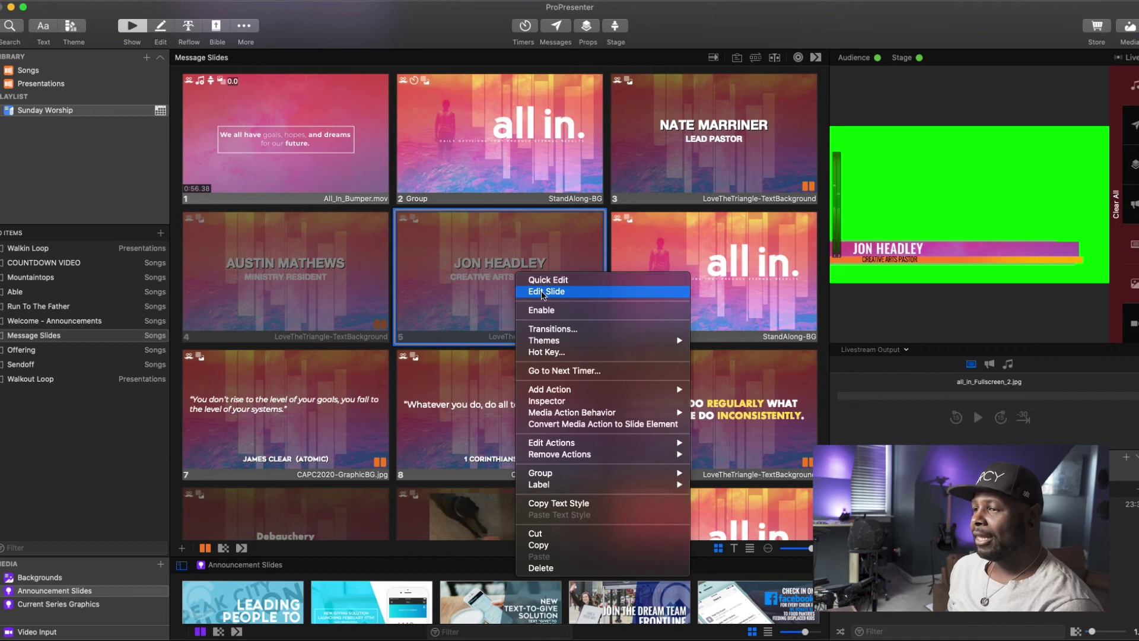
{"action": "left_click", "coordinate": [542, 291]}
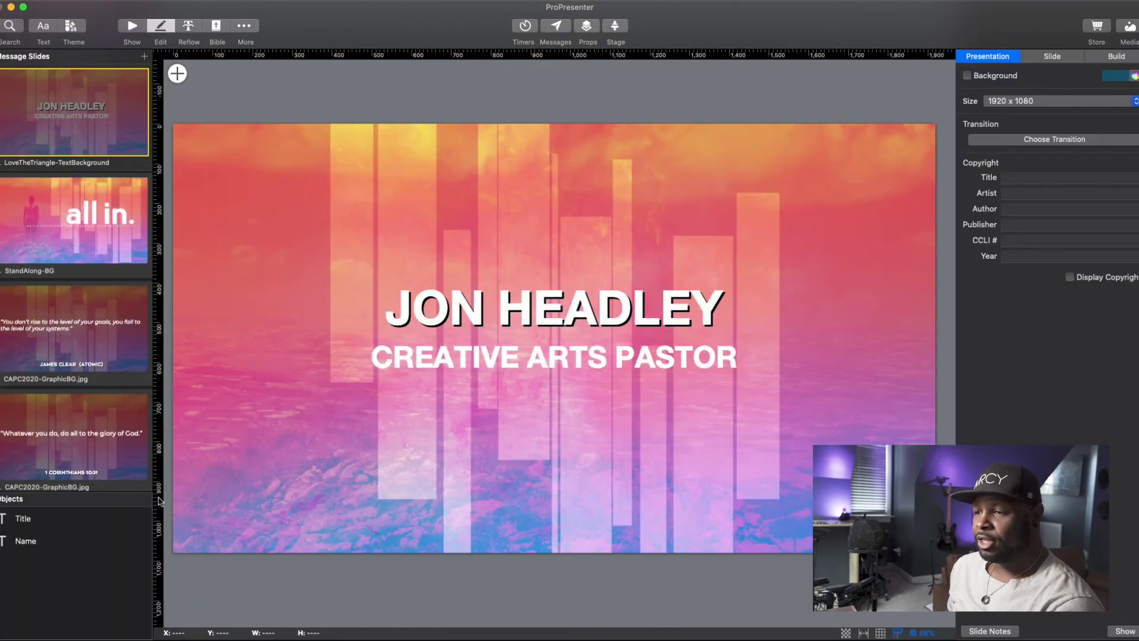
{"action": "left_click", "coordinate": [514, 301]}
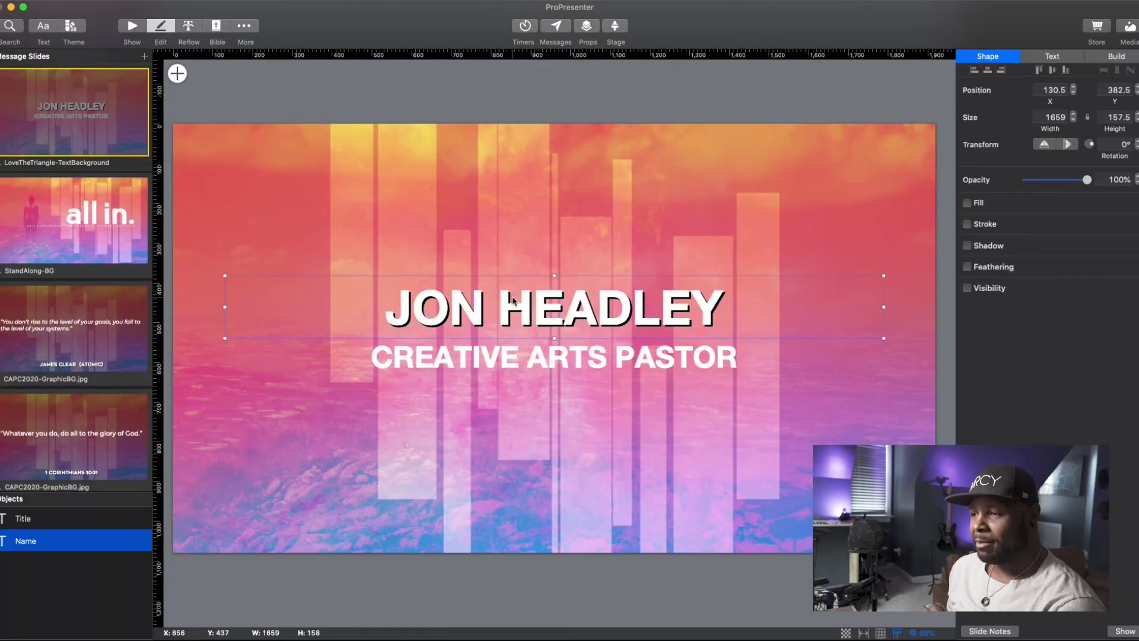
{"action": "left_click", "coordinate": [482, 356]}
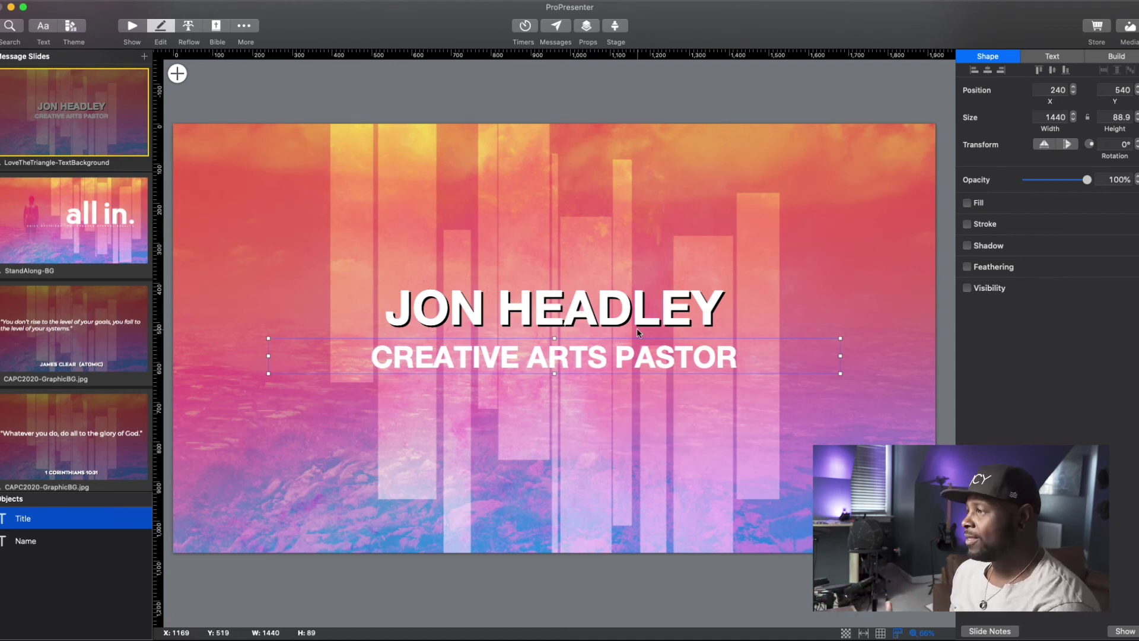
{"action": "left_click", "coordinate": [131, 25]}
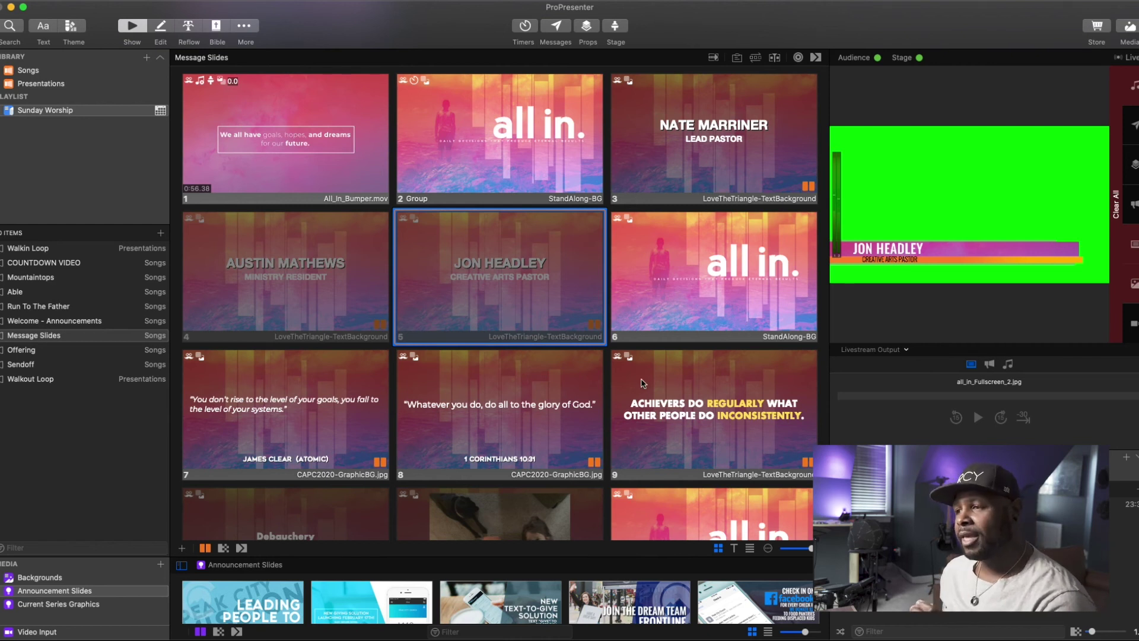
Step: Send the quote slide, then the 1 Corinthians 10:31 scripture slide live, and open Mountaintops
{"action": "left_click", "coordinate": [700, 408]}
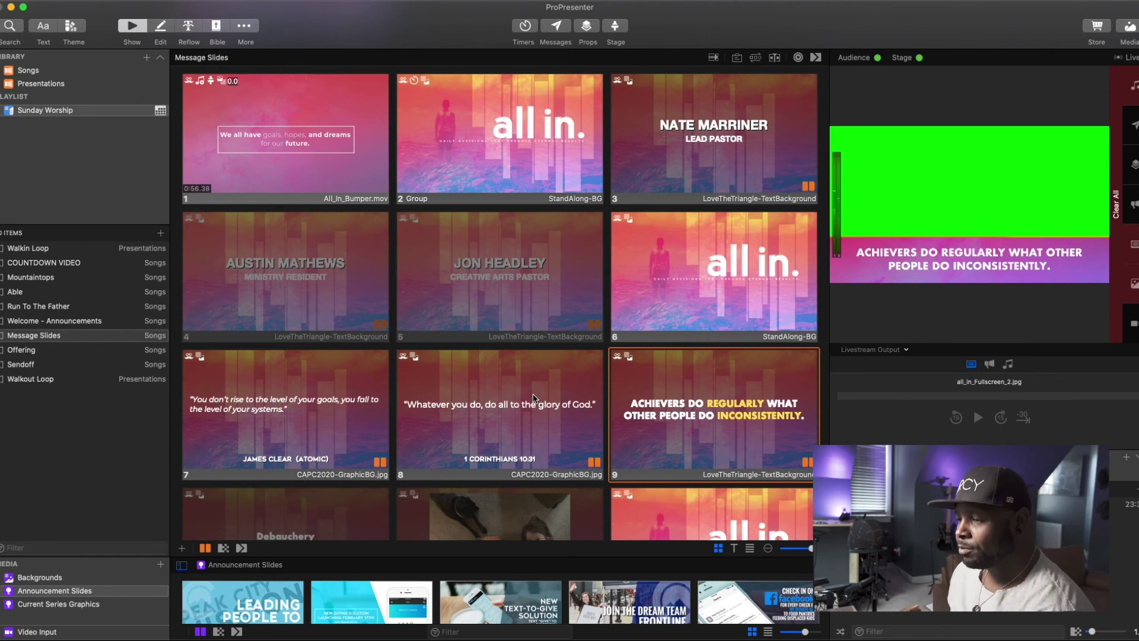
{"action": "left_click", "coordinate": [490, 419]}
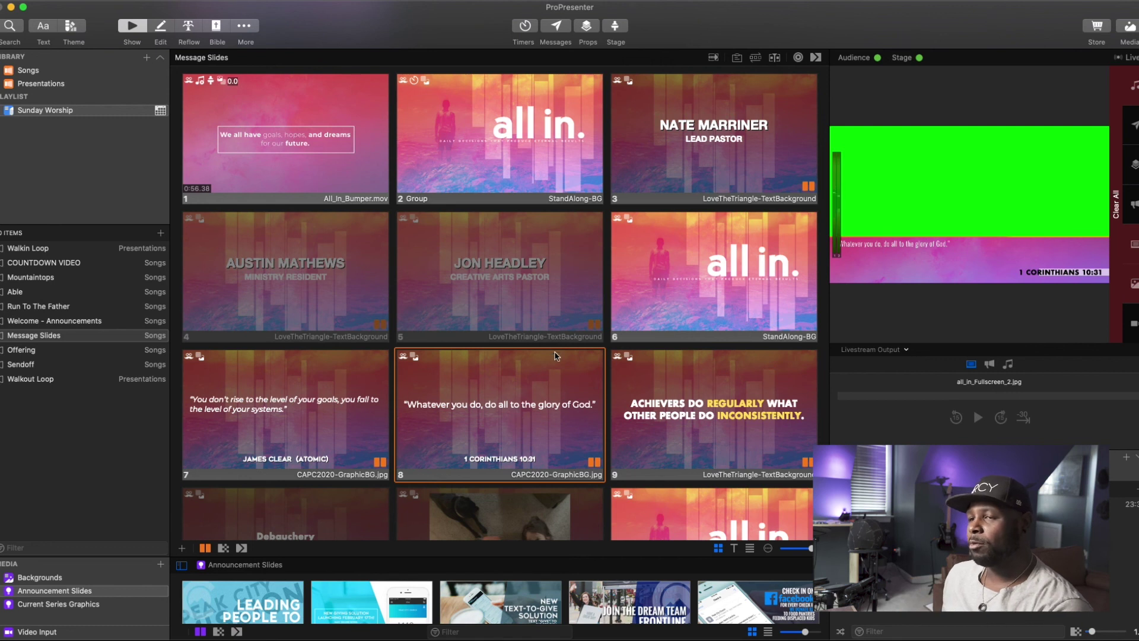
{"action": "left_click", "coordinate": [53, 277]}
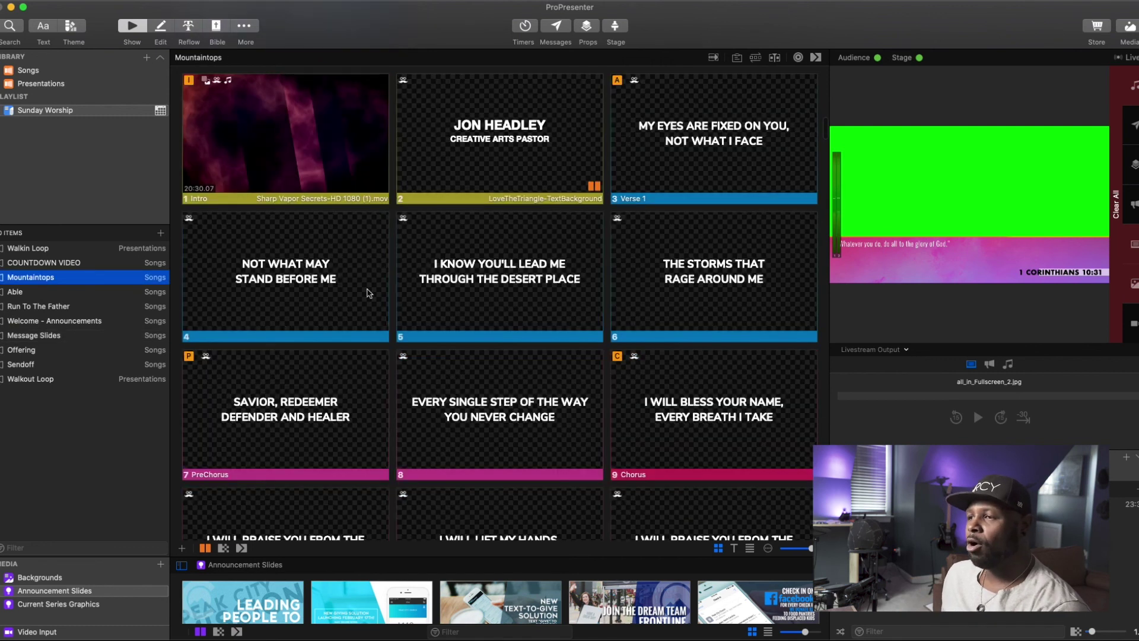
Step: Send the 'I know you'll lead me through the desert place' lyric live and preview Main Output
{"action": "left_click", "coordinate": [510, 283]}
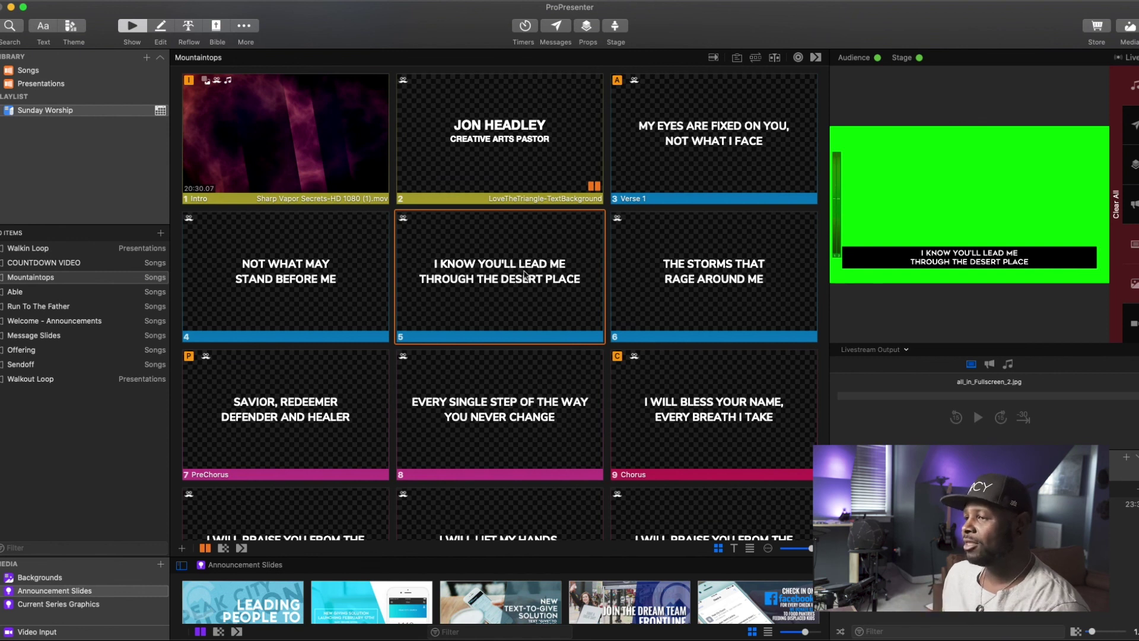
{"action": "left_click", "coordinate": [886, 353]}
{"action": "left_click", "coordinate": [885, 372]}
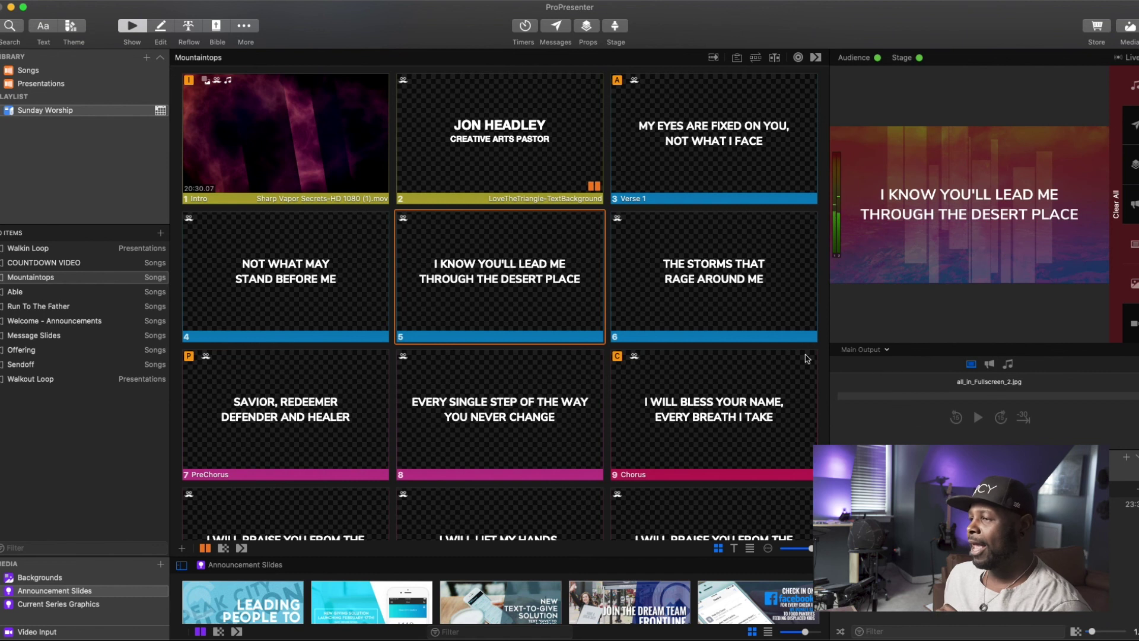